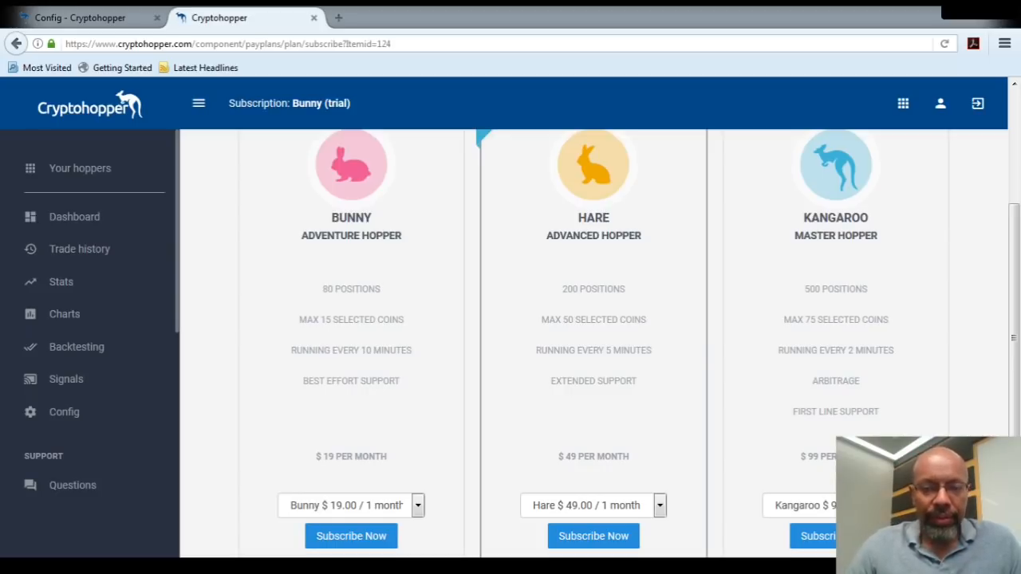
Open the external signals overview and bring up the performance report for MiningHamster signals.
{"action": "left_click", "coordinate": [94, 382]}
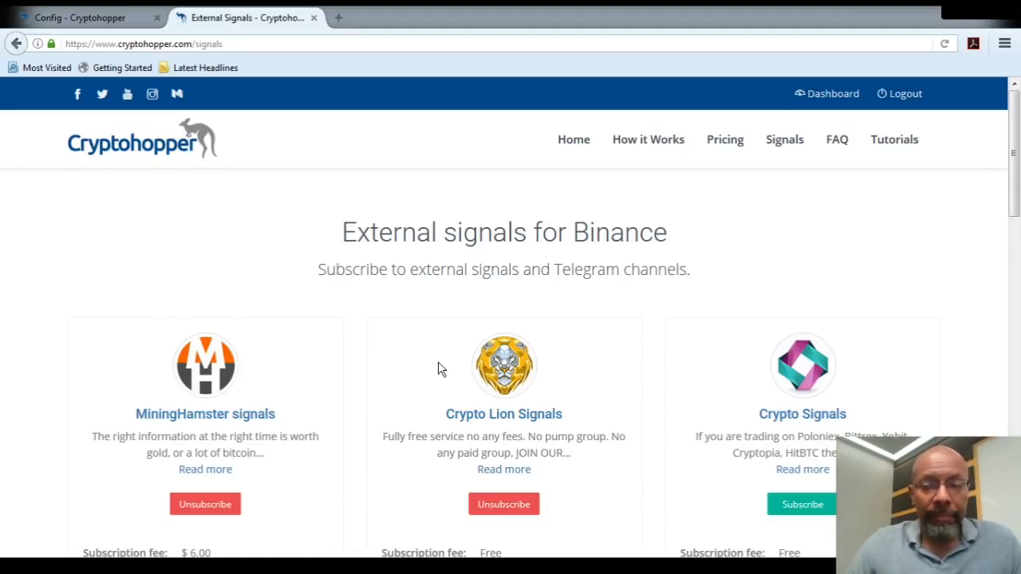
{"action": "scroll", "coordinate": [439, 369], "scroll_direction": "down", "scroll_amount": 3}
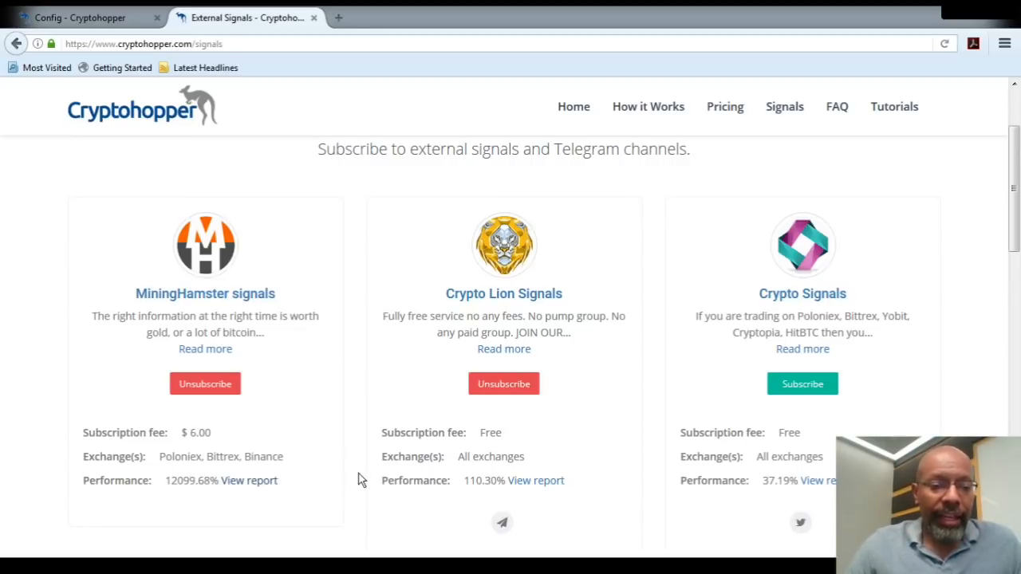
{"action": "left_click", "coordinate": [248, 481]}
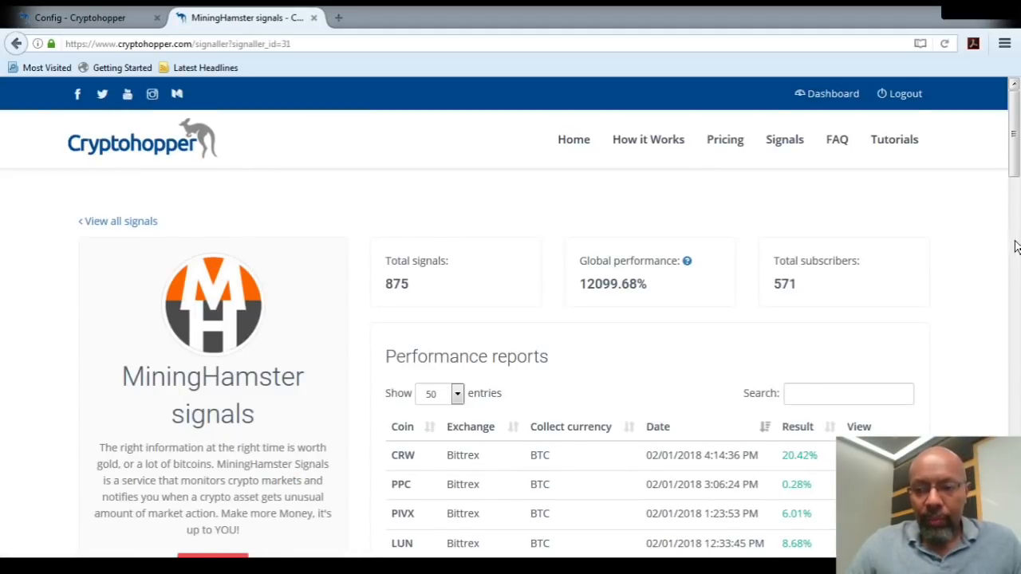
Examine MiningHamster's performance results and its last 10 signals, highlighting the time of the Binance FUN signal.
{"action": "left_click_drag", "start_coordinate": [1015, 163], "coordinate": [1018, 205]}
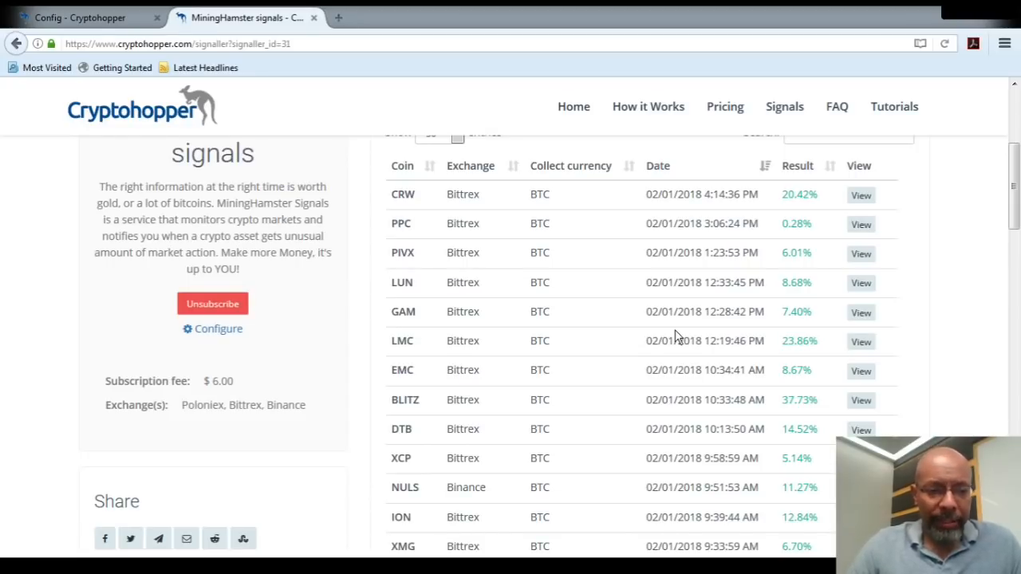
{"action": "left_click_drag", "start_coordinate": [1016, 210], "coordinate": [1019, 296]}
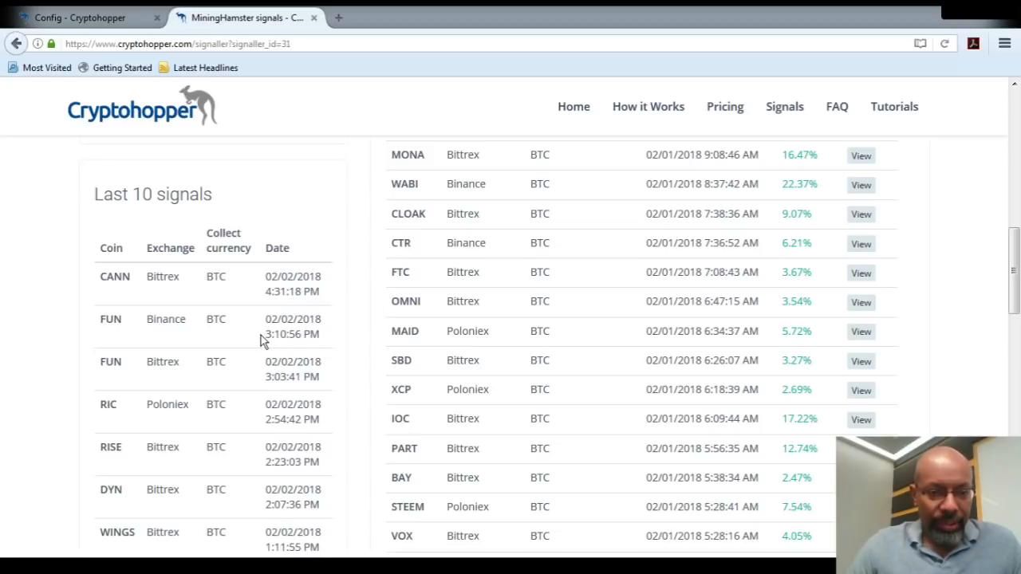
{"action": "left_click_drag", "start_coordinate": [266, 335], "coordinate": [302, 337]}
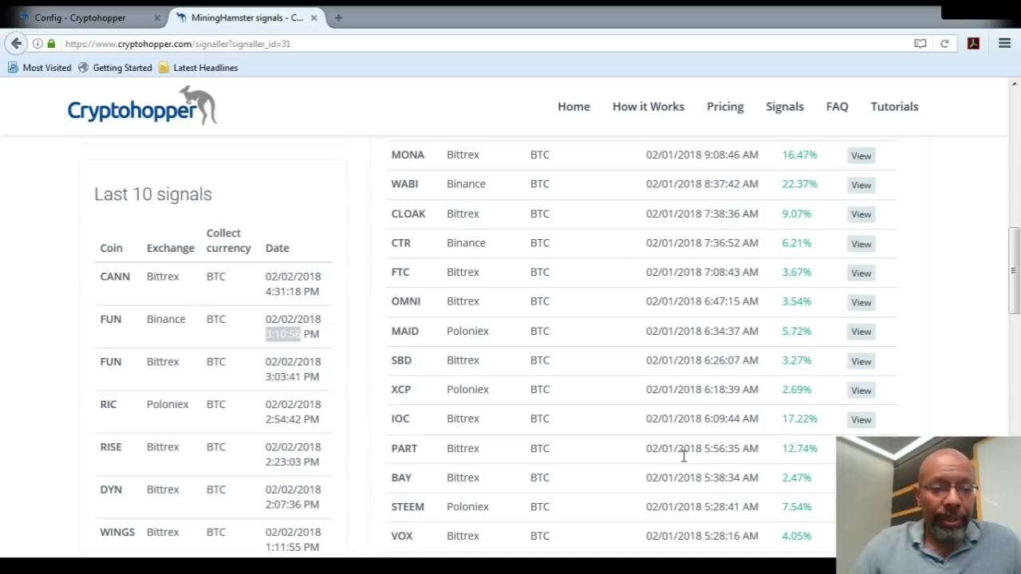
Return to the hopper's configuration and show its current external signal subscriptions.
{"action": "left_click", "coordinate": [105, 19]}
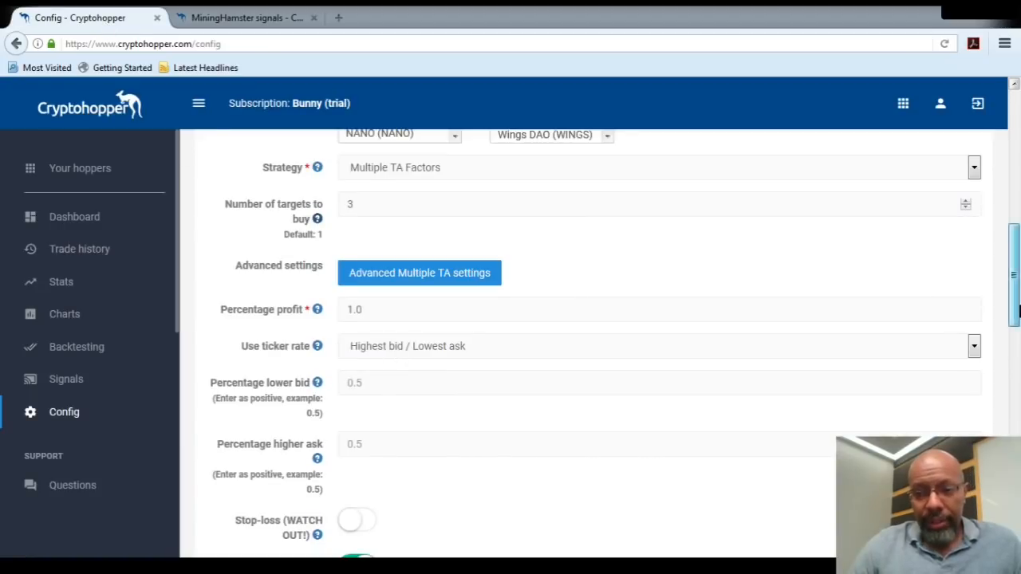
{"action": "left_click_drag", "start_coordinate": [1015, 310], "coordinate": [1018, 187]}
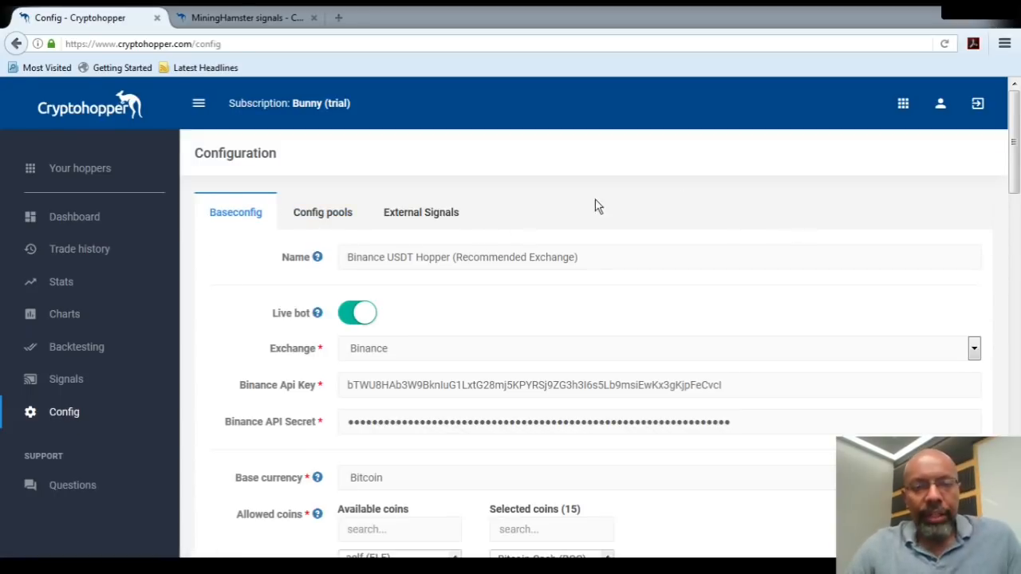
{"action": "left_click", "coordinate": [451, 212]}
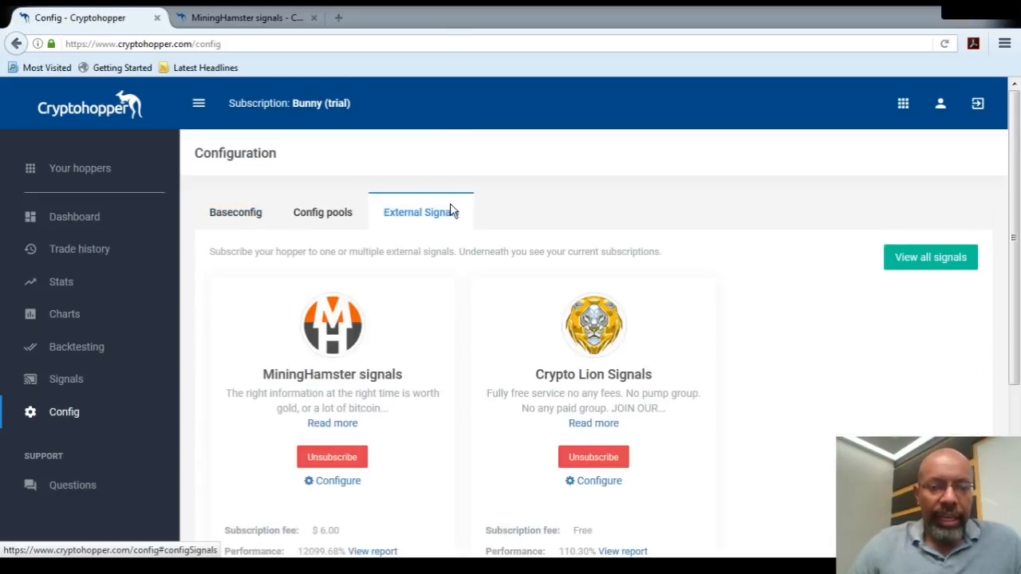
Go back to the base configuration and review the exchange, base currency and selected coins, highlighting Wings DAO (WINGS).
{"action": "left_click", "coordinate": [249, 214]}
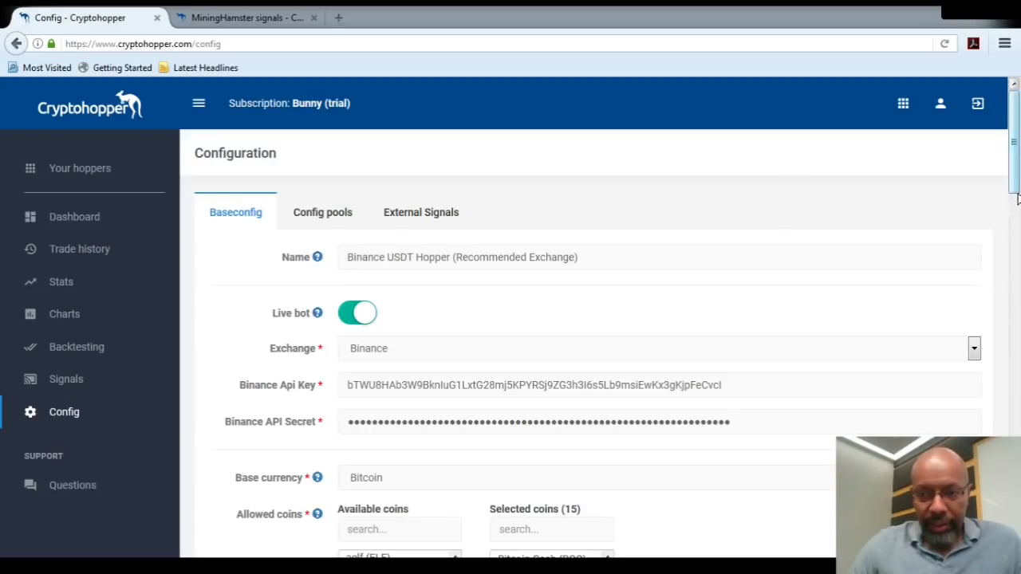
{"action": "scroll", "coordinate": [1017, 209], "scroll_direction": "down", "scroll_amount": 1}
{"action": "left_click_drag", "start_coordinate": [1017, 209], "coordinate": [1016, 216]}
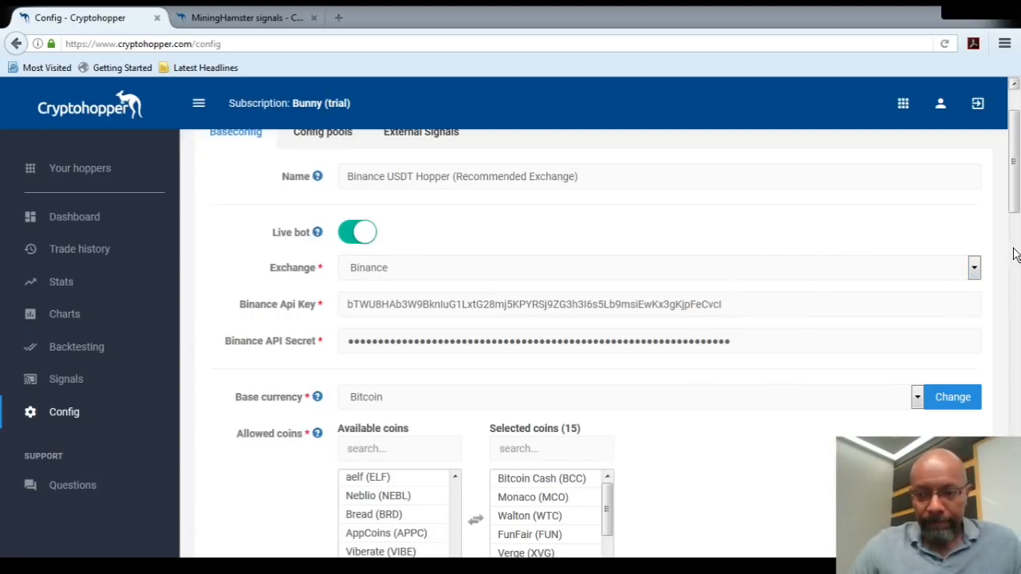
{"action": "scroll", "coordinate": [1016, 254], "scroll_direction": "down", "scroll_amount": 3}
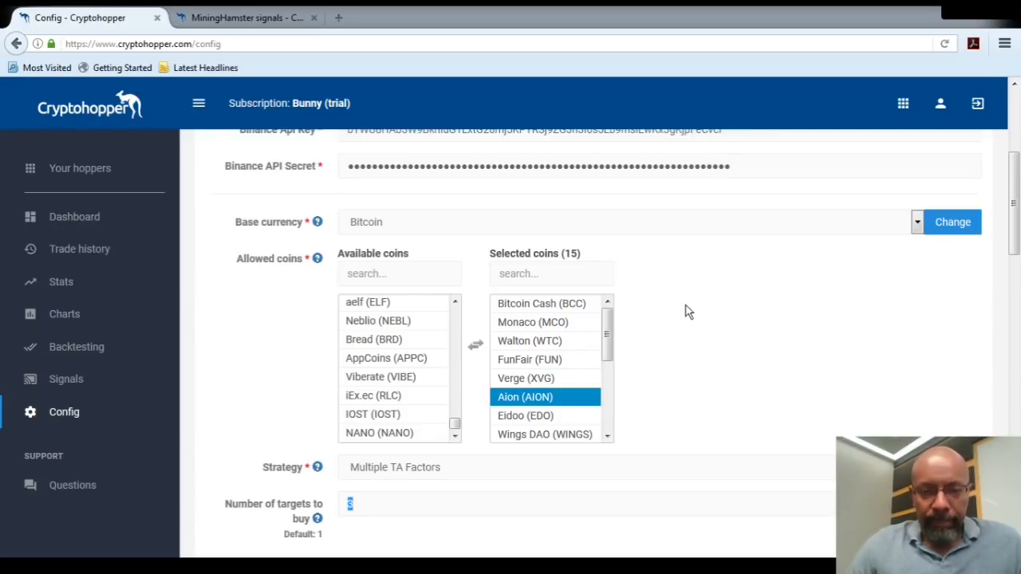
{"action": "left_click_drag", "start_coordinate": [594, 322], "coordinate": [549, 453]}
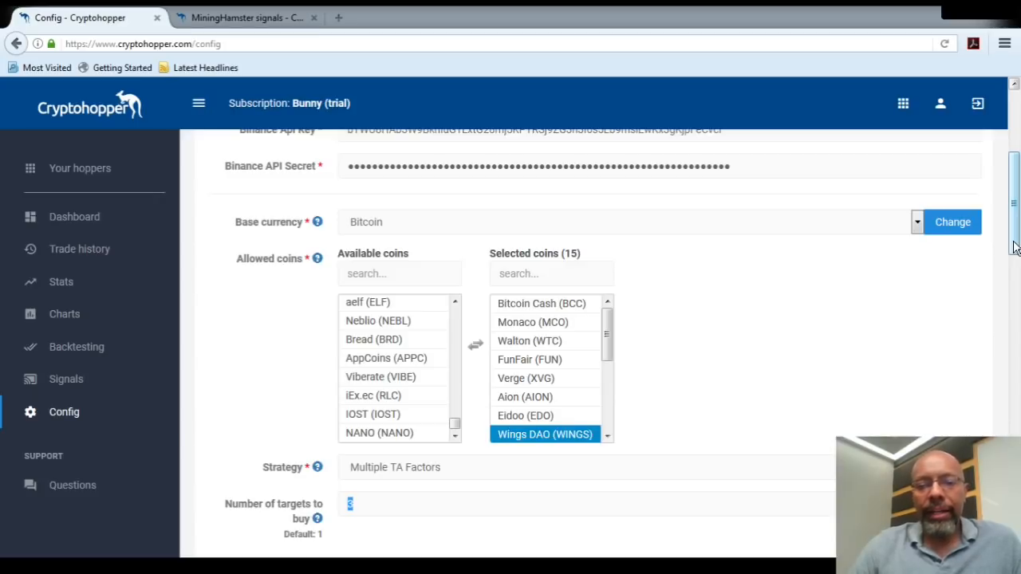
Review the strategy, number of targets, percentage profit, ticker rate and trailing stop-loss settings in the base configuration.
{"action": "left_click_drag", "start_coordinate": [1015, 247], "coordinate": [1015, 281]}
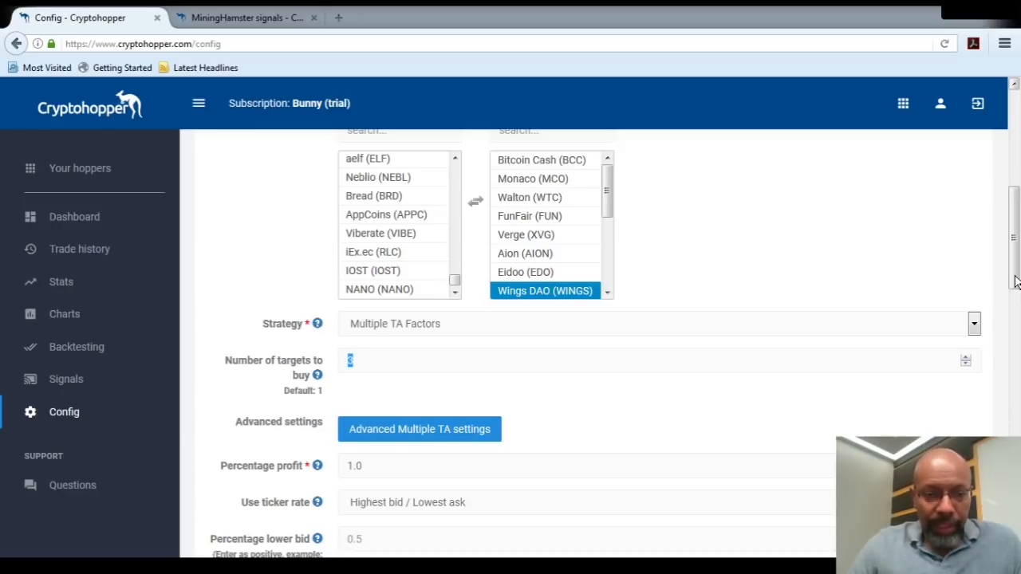
{"action": "left_click_drag", "start_coordinate": [1016, 281], "coordinate": [1019, 292]}
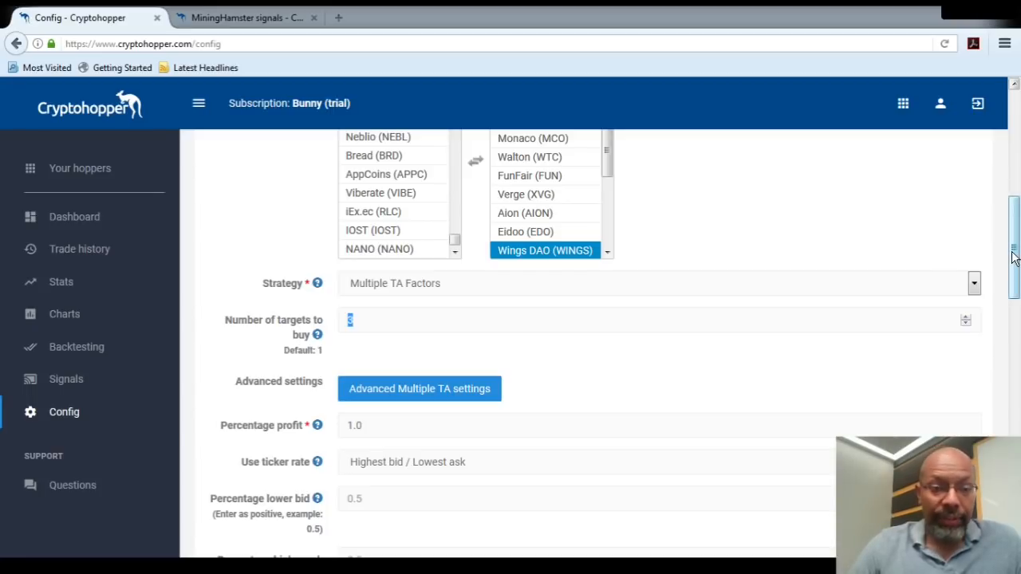
{"action": "left_click_drag", "start_coordinate": [1013, 257], "coordinate": [1016, 284]}
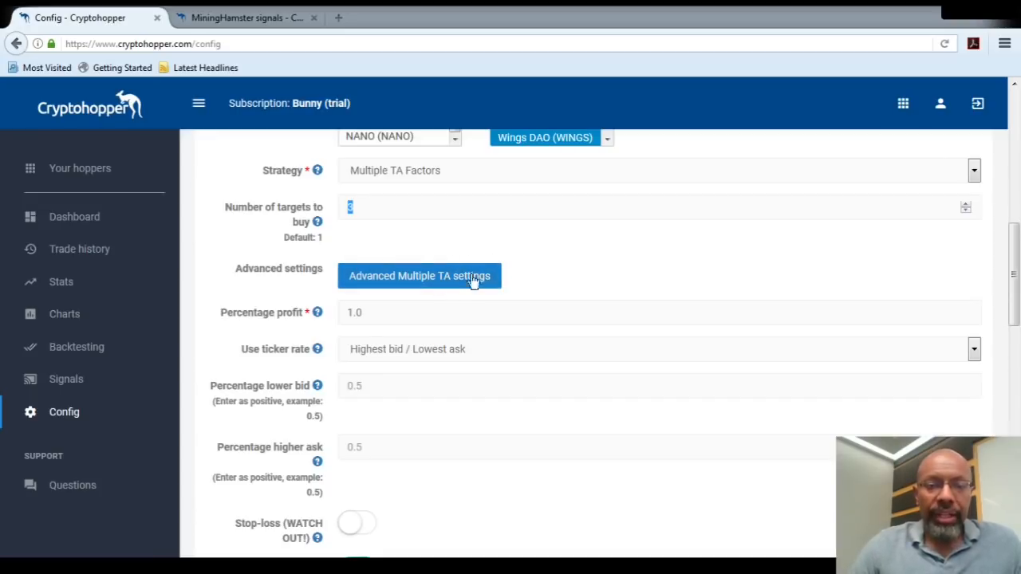
{"action": "left_click_drag", "start_coordinate": [1017, 291], "coordinate": [1017, 302]}
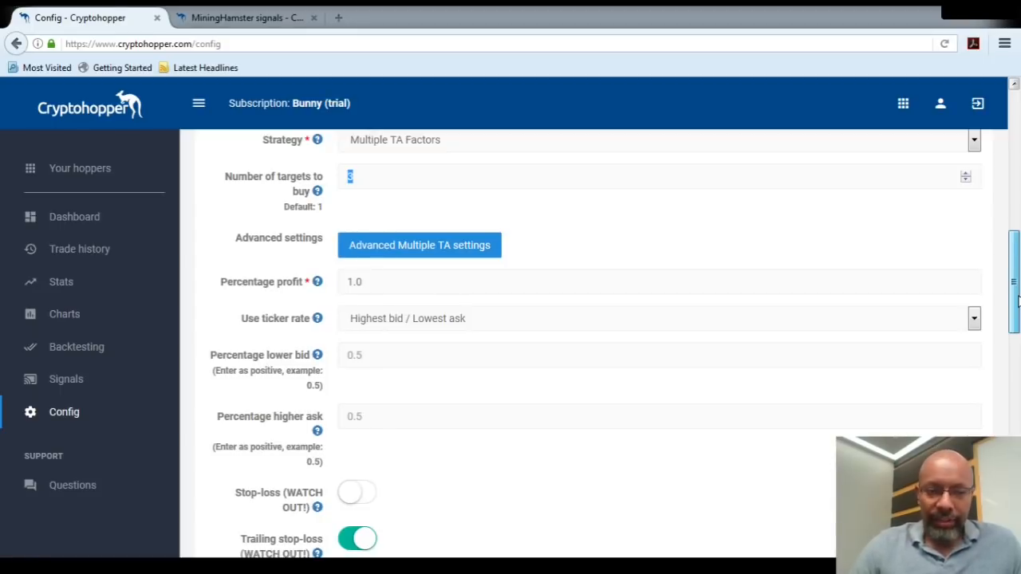
{"action": "left_click_drag", "start_coordinate": [1017, 300], "coordinate": [1017, 319]}
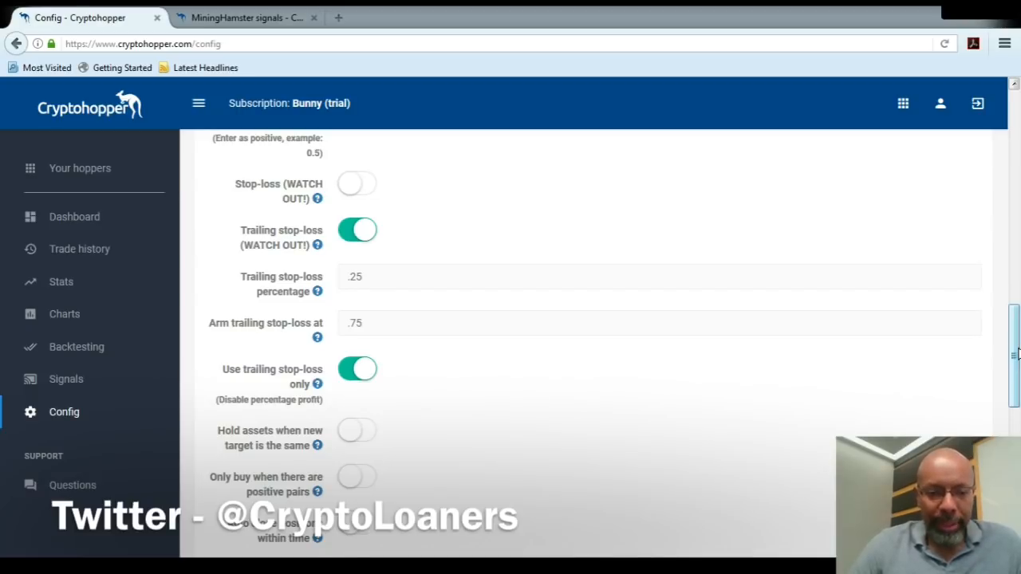
Review the order time, open position and buy amount limits, highlighting max open positions and selecting the per-coin percentage field.
{"action": "left_click_drag", "start_coordinate": [1018, 354], "coordinate": [1017, 432]}
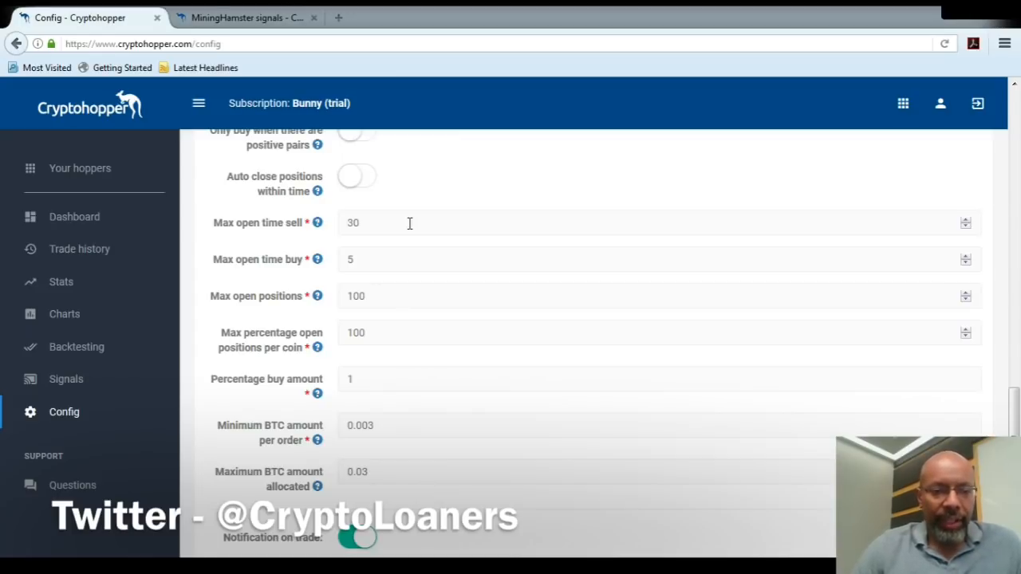
{"action": "left_click", "coordinate": [404, 294]}
{"action": "left_click_drag", "start_coordinate": [380, 294], "coordinate": [350, 292]}
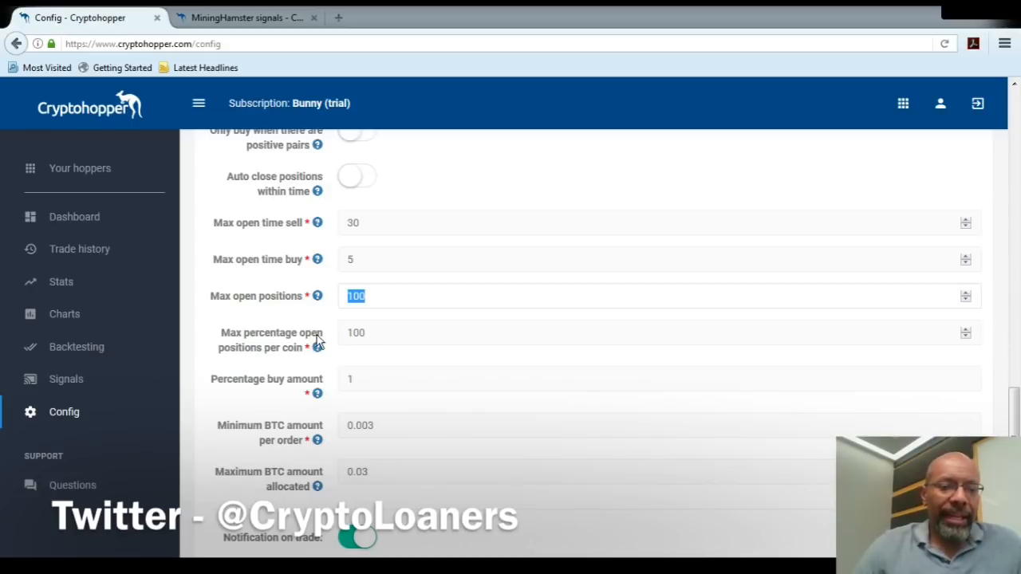
{"action": "left_click", "coordinate": [402, 336]}
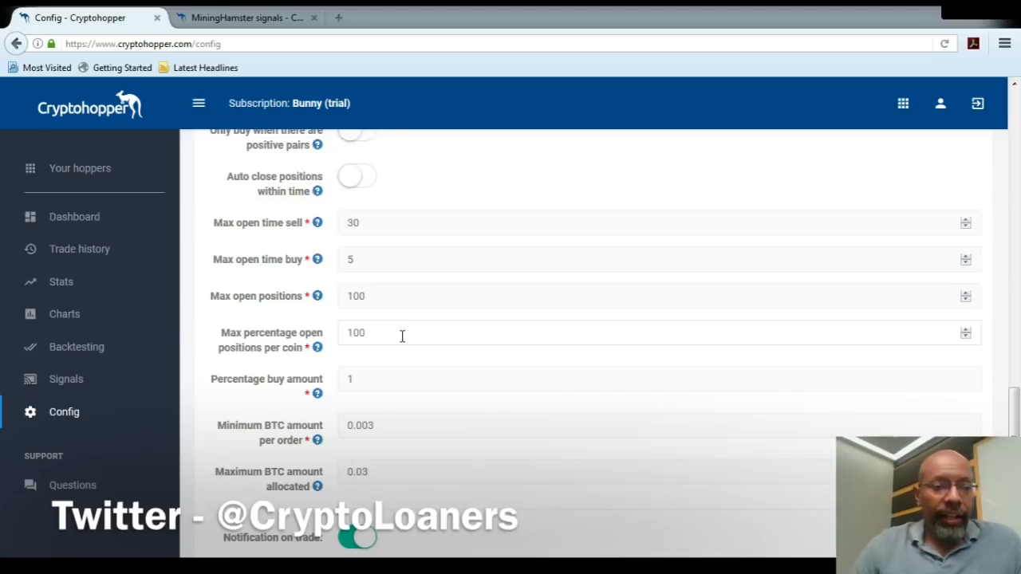
Open the trade history and examine the two AION buy trades, highlighting the date and time of each.
{"action": "left_click", "coordinate": [79, 226]}
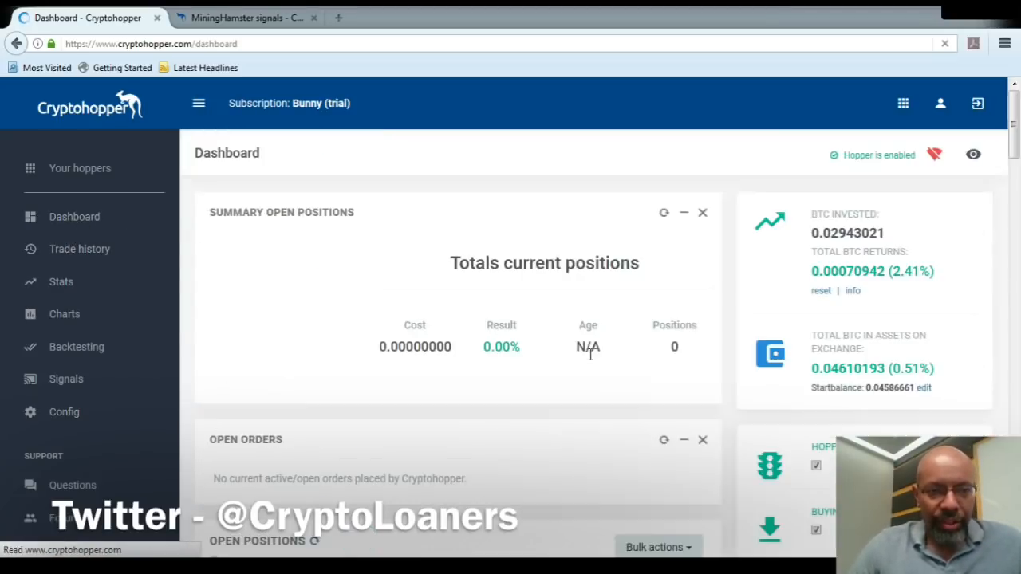
{"action": "left_click", "coordinate": [69, 260]}
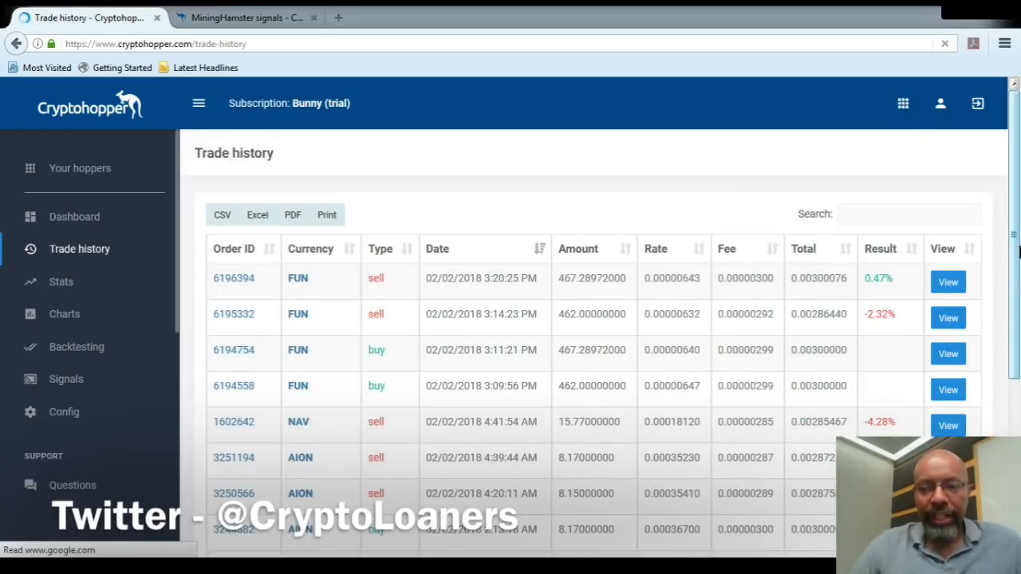
{"action": "left_click_drag", "start_coordinate": [1016, 235], "coordinate": [1016, 321]}
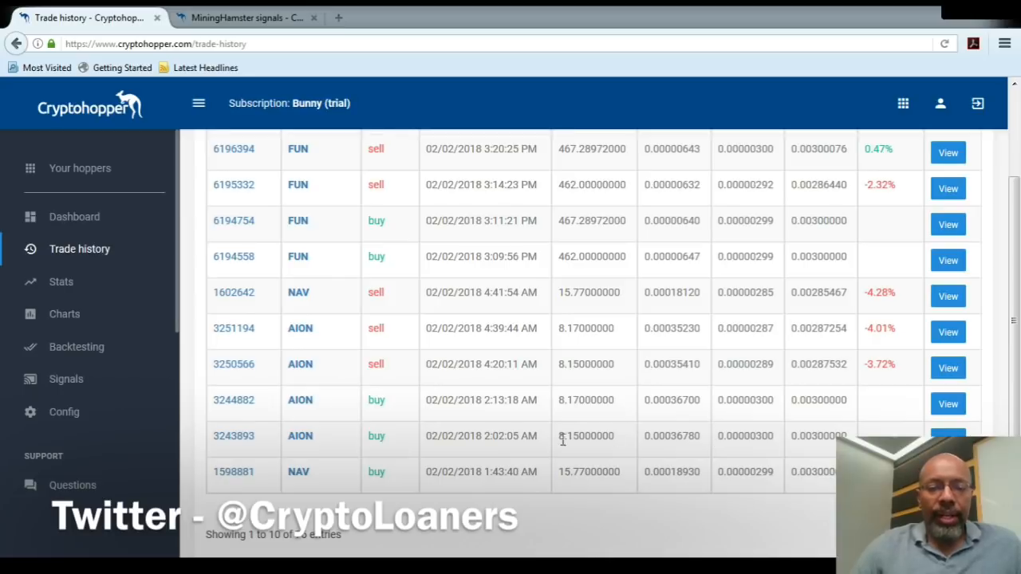
{"action": "left_click_drag", "start_coordinate": [539, 443], "coordinate": [426, 442]}
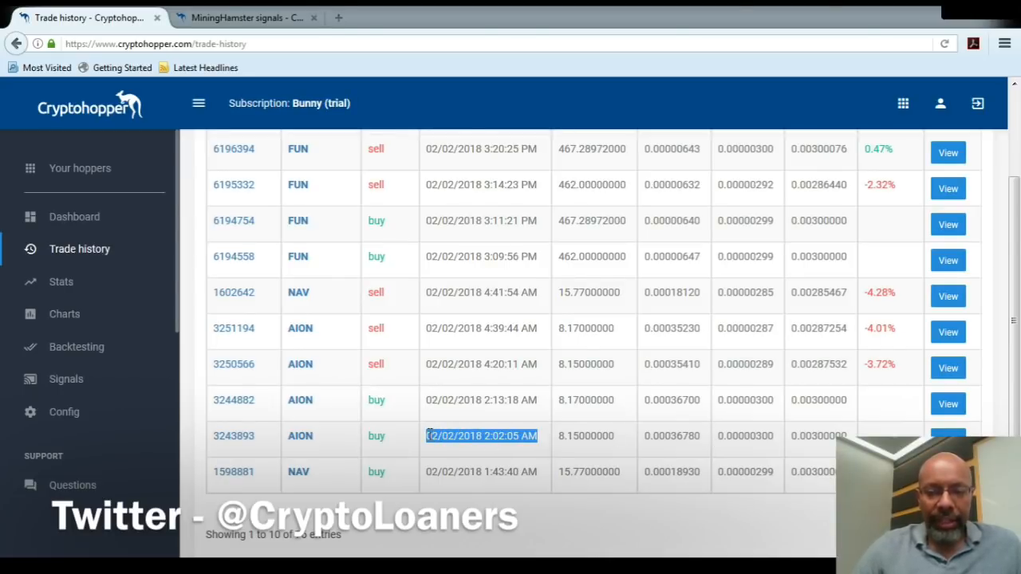
{"action": "left_click_drag", "start_coordinate": [539, 403], "coordinate": [423, 408]}
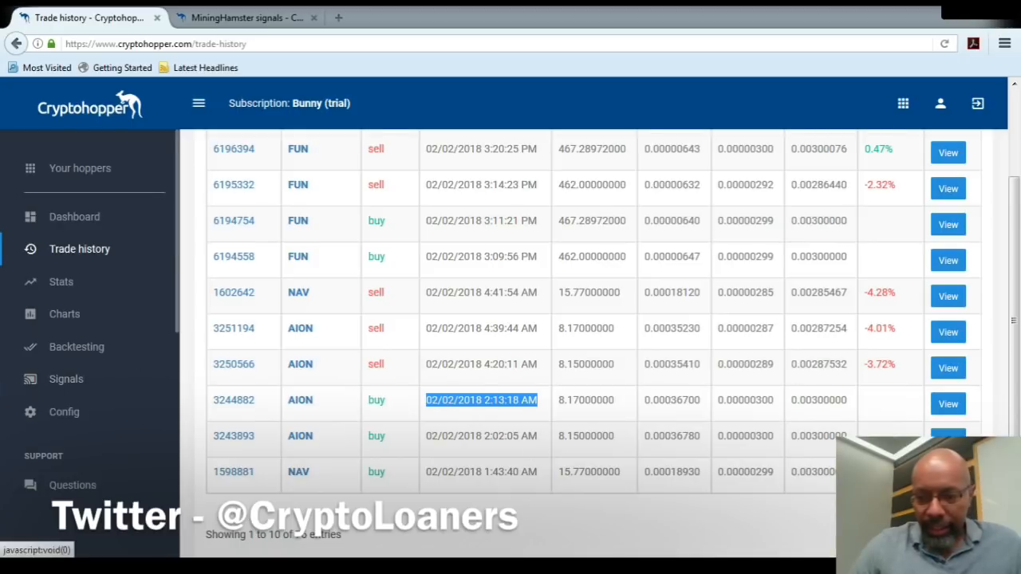
Browse the second and third pages of the trade history and examine the older trades and their results.
{"action": "left_click_drag", "start_coordinate": [1014, 452], "coordinate": [1014, 513]}
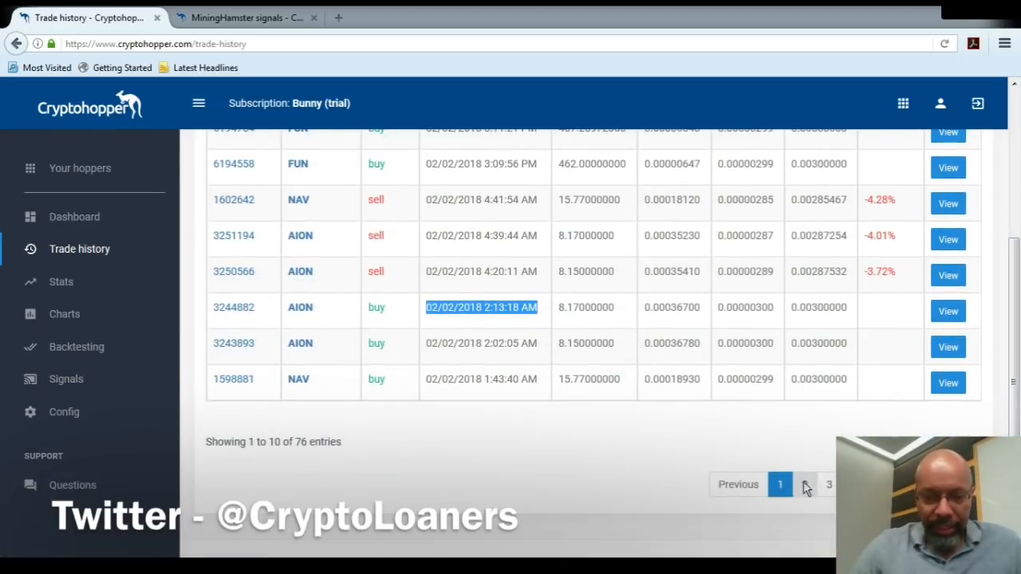
{"action": "left_click", "coordinate": [805, 484]}
{"action": "mouse_move", "coordinate": [1018, 431]}
{"action": "left_mouse_down"}
{"action": "mouse_move", "coordinate": [1017, 398]}
{"action": "mouse_move", "coordinate": [1015, 435]}
{"action": "left_mouse_up"}
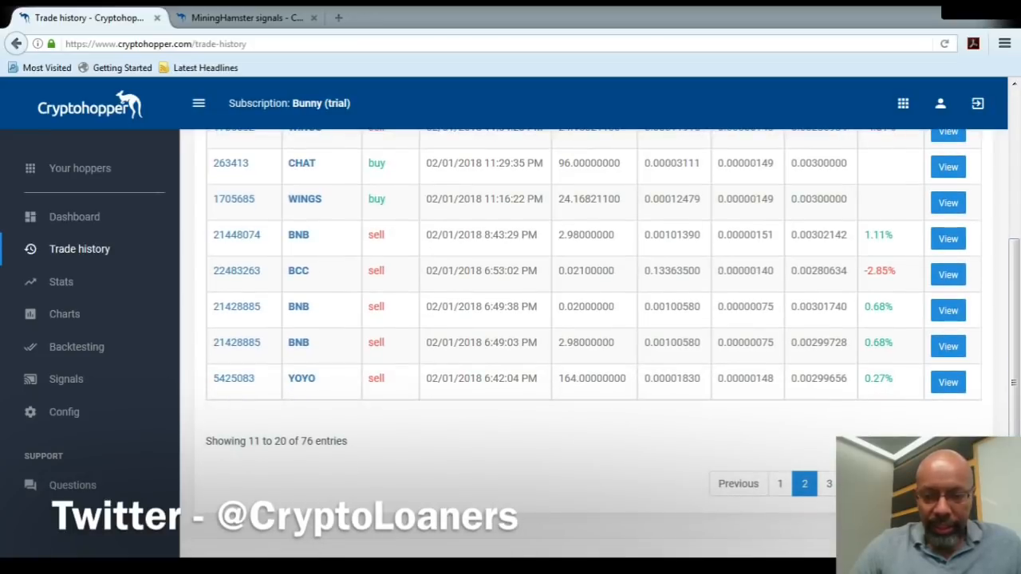
{"action": "left_click", "coordinate": [831, 485]}
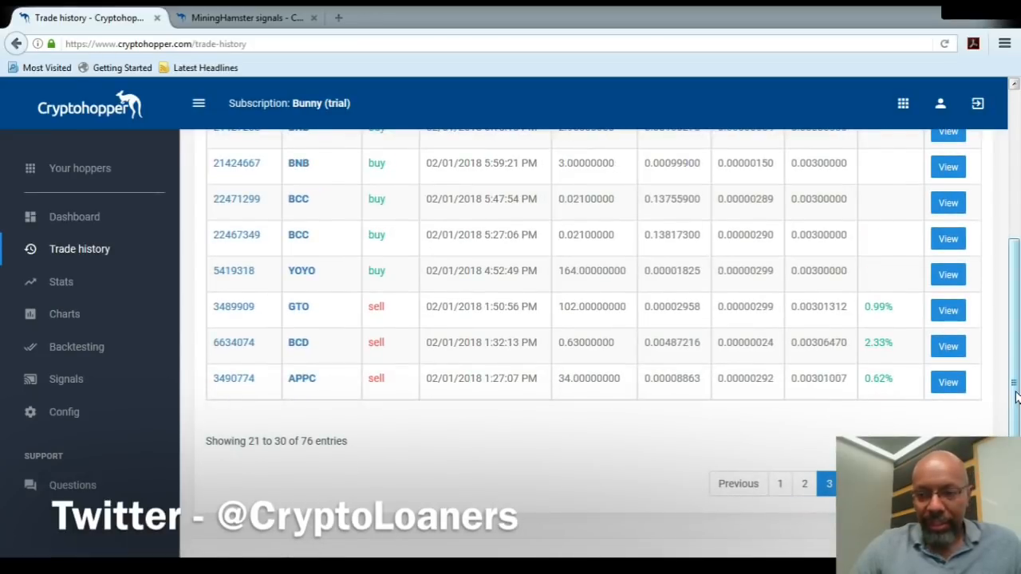
{"action": "left_click_drag", "start_coordinate": [1018, 395], "coordinate": [1016, 315]}
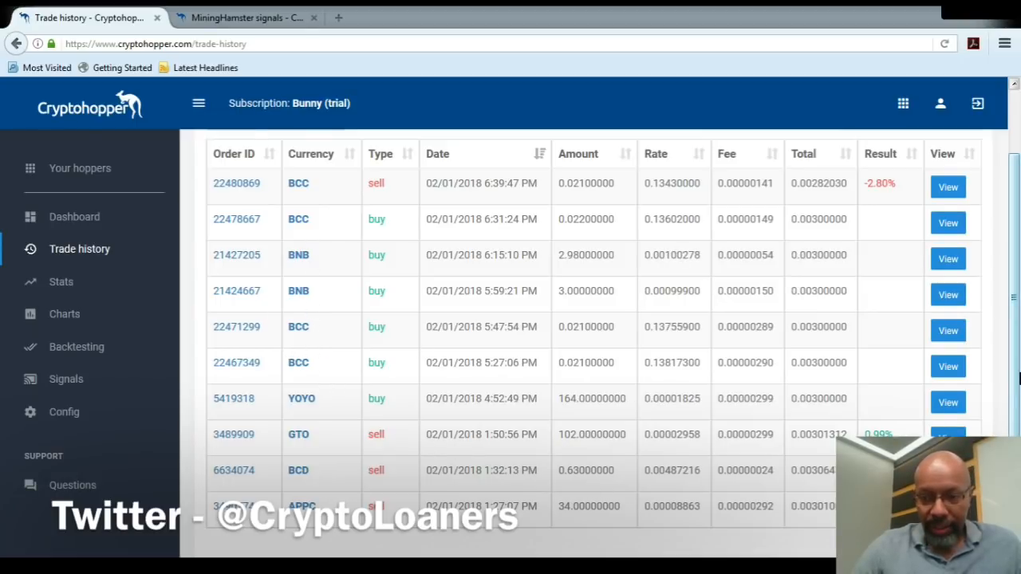
Return to page 2 of the trade history and highlight the BCC sell trade to examine its result.
{"action": "scroll", "coordinate": [590, 488], "scroll_direction": "down", "scroll_amount": 3}
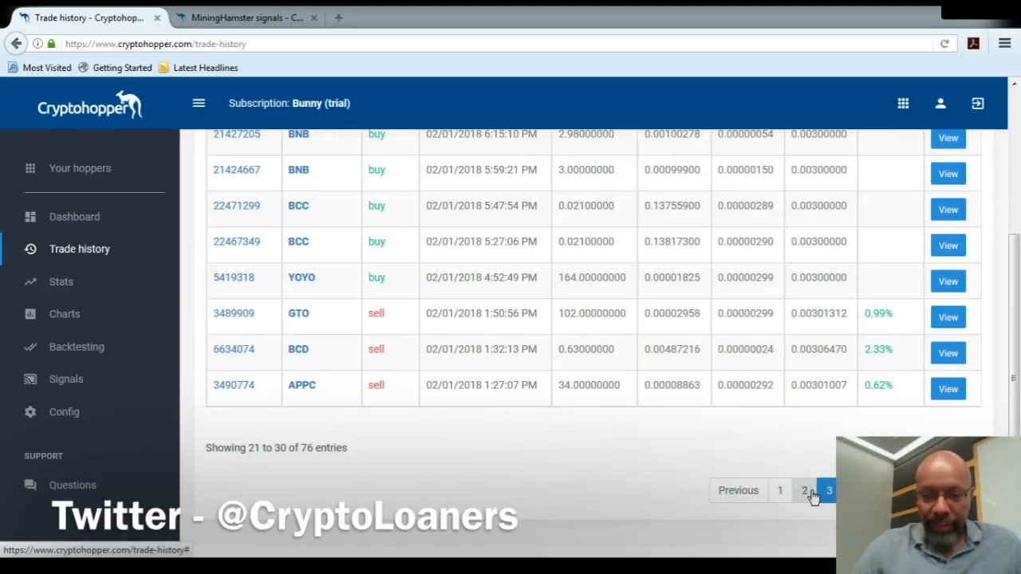
{"action": "left_click", "coordinate": [805, 491]}
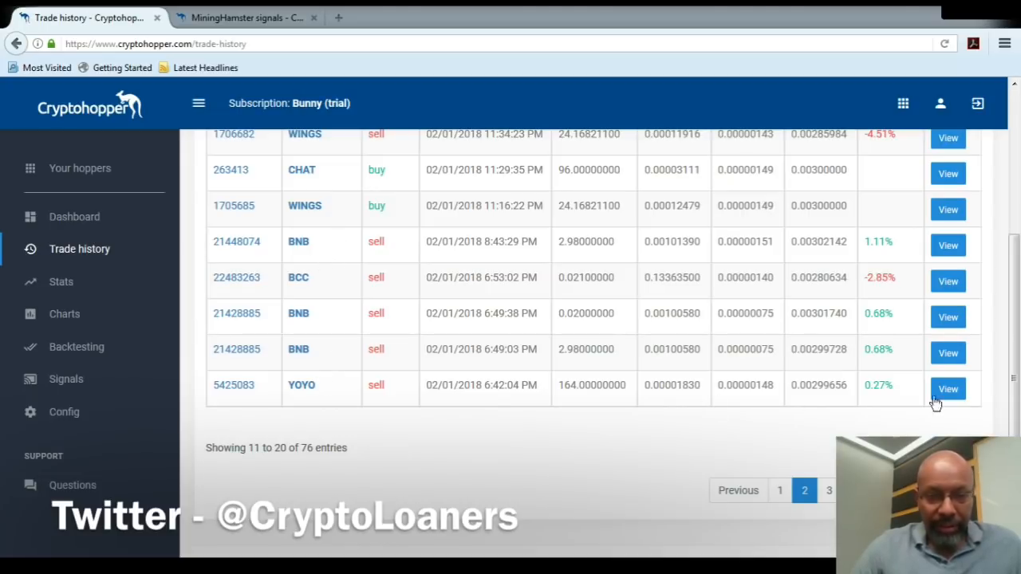
{"action": "left_click_drag", "start_coordinate": [1015, 410], "coordinate": [1011, 381]}
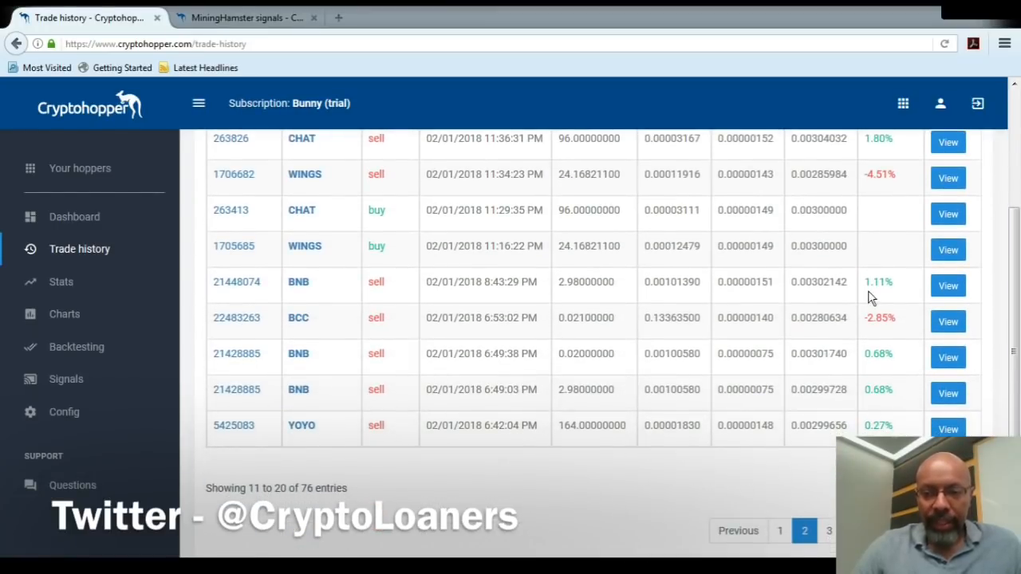
{"action": "left_click_drag", "start_coordinate": [897, 317], "coordinate": [292, 328]}
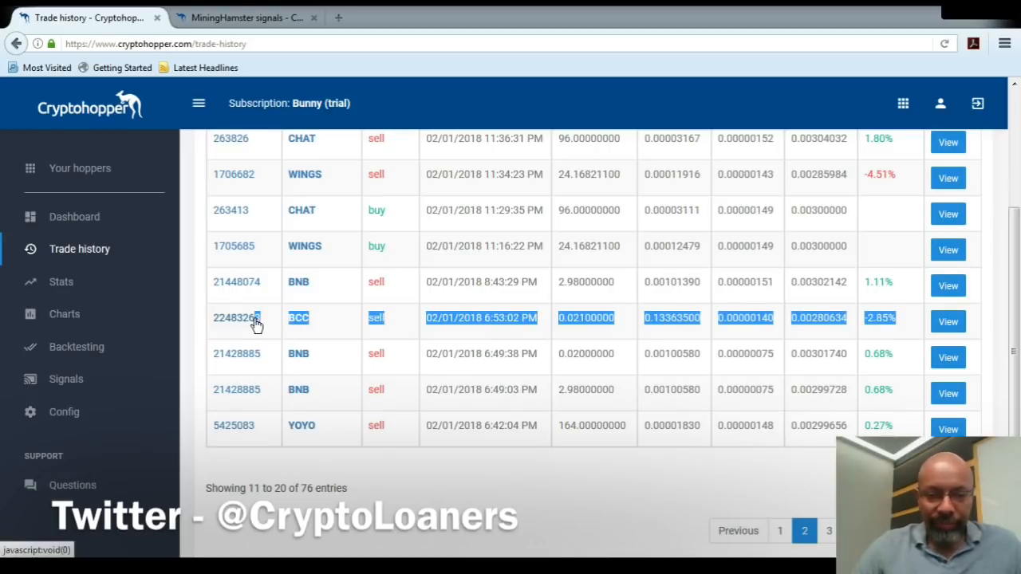
{"action": "left_click", "coordinate": [482, 325]}
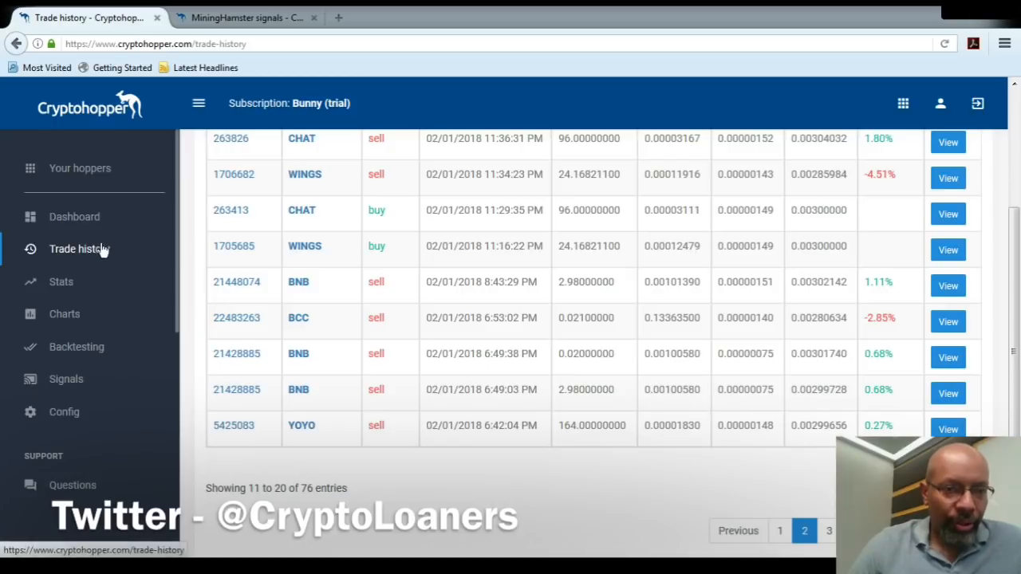
Open the hopper configuration and review the trailing stop-loss and buy amount settings, highlighting the maximum BTC amount allocated.
{"action": "left_click", "coordinate": [65, 413]}
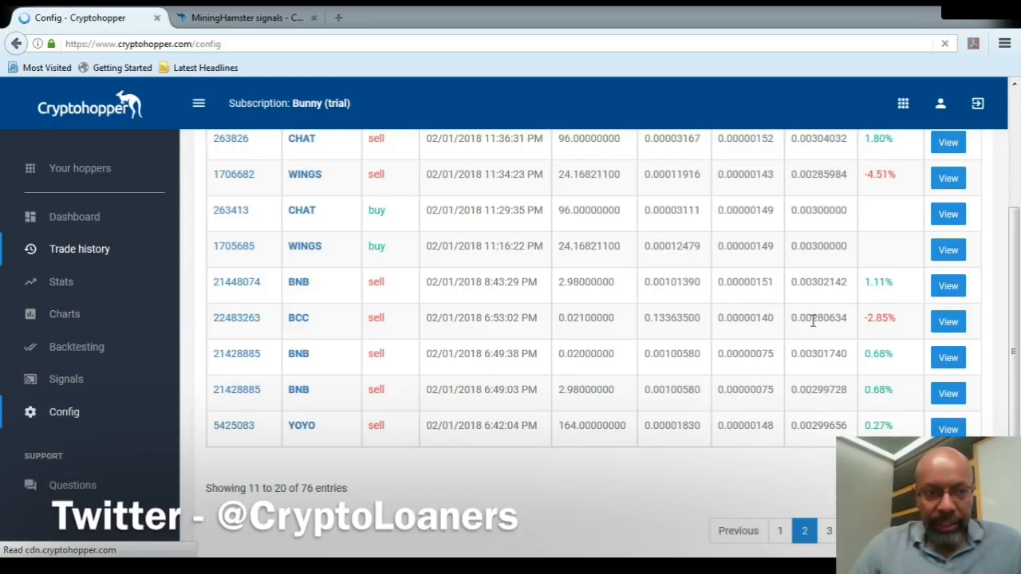
{"action": "left_click_drag", "start_coordinate": [1014, 175], "coordinate": [1019, 263]}
{"action": "scroll", "coordinate": [965, 354], "scroll_direction": "down", "scroll_amount": 5}
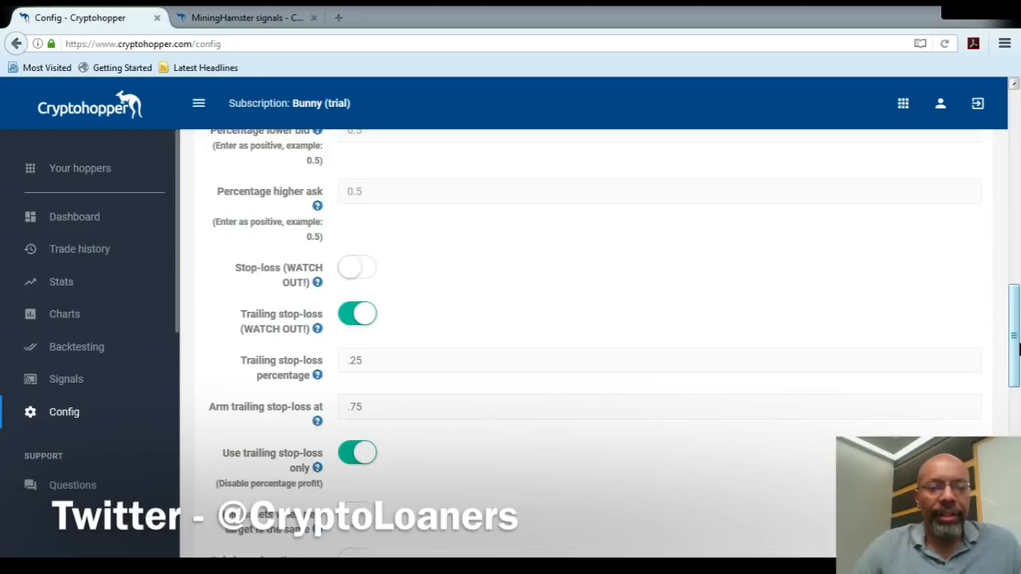
{"action": "left_click_drag", "start_coordinate": [1016, 349], "coordinate": [1015, 470]}
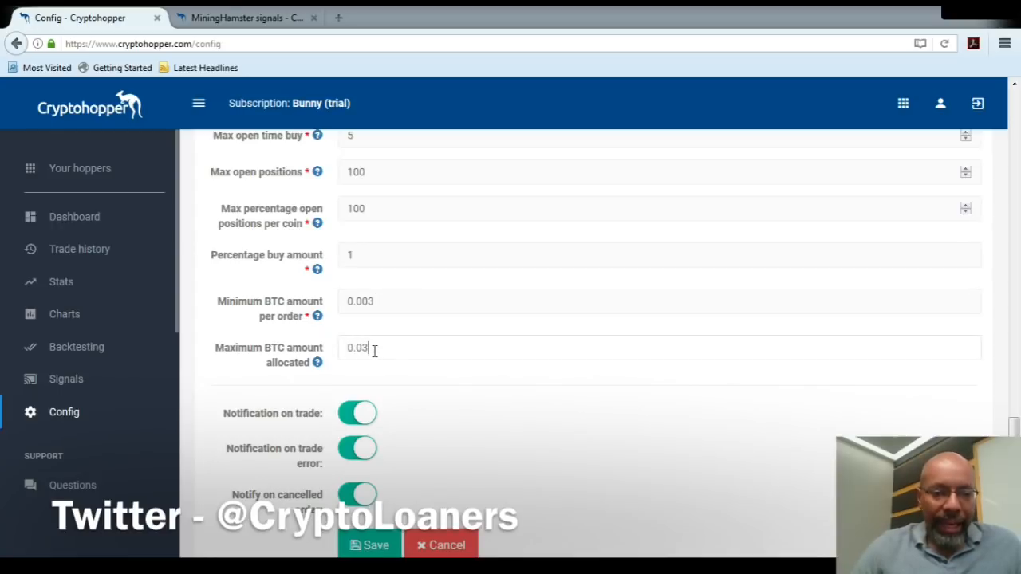
{"action": "left_click_drag", "start_coordinate": [373, 349], "coordinate": [335, 351]}
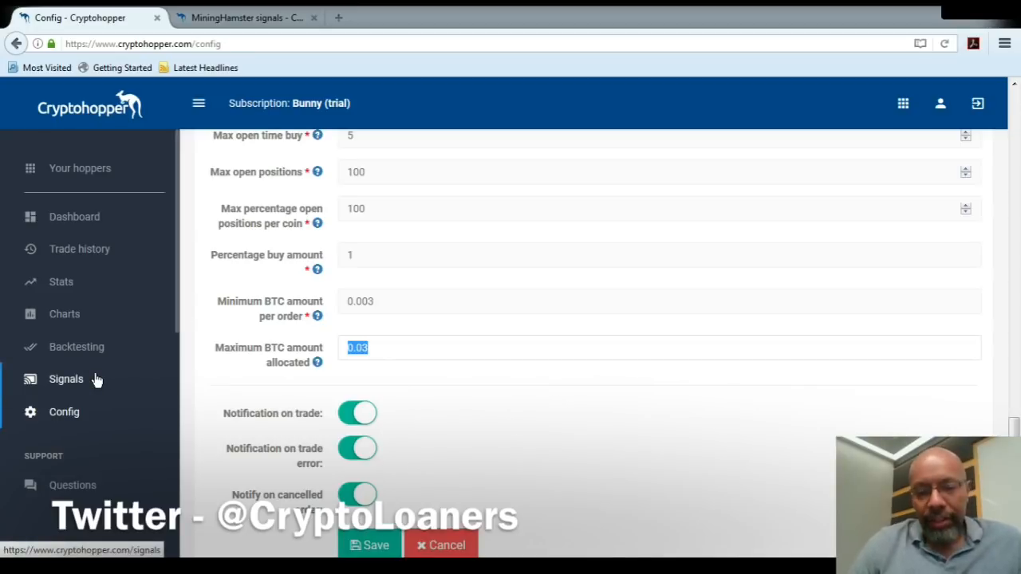
Open the advanced Multiple TA settings and examine the candle size and which indicators are enabled, from stochastic through Bollinger bands.
{"action": "left_click_drag", "start_coordinate": [1015, 421], "coordinate": [1014, 257]}
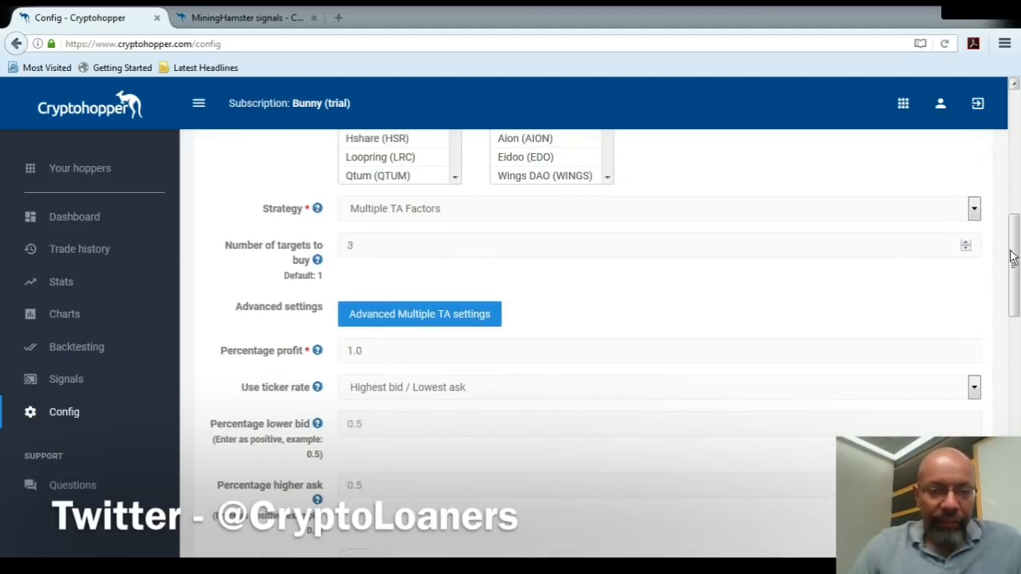
{"action": "left_click", "coordinate": [451, 316]}
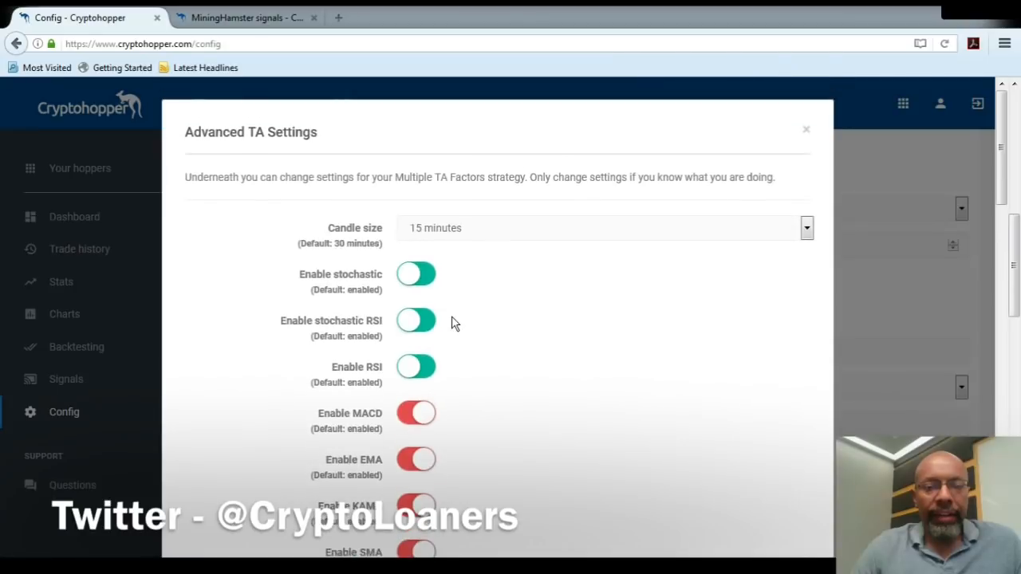
{"action": "left_click_drag", "start_coordinate": [1018, 234], "coordinate": [1017, 253]}
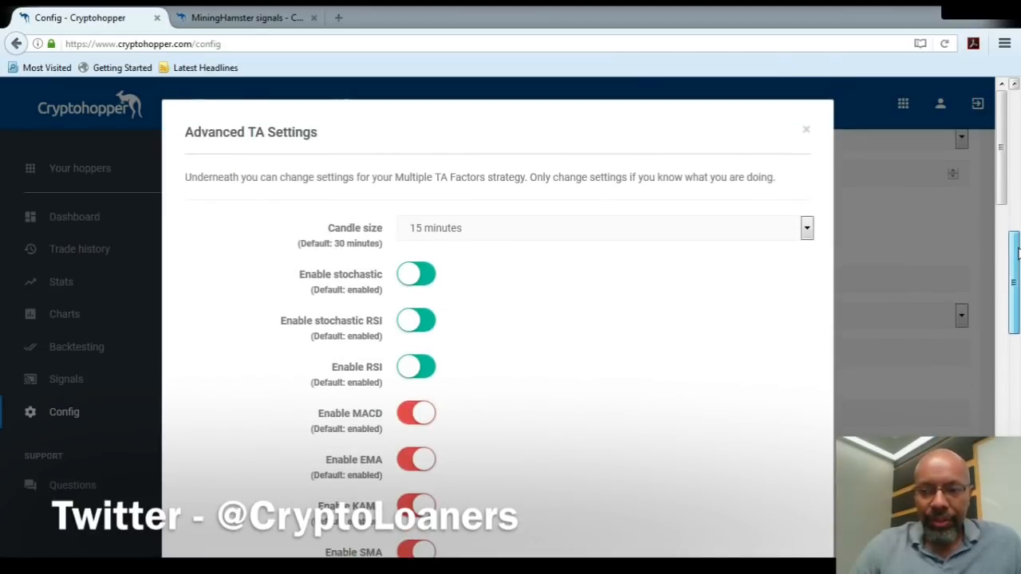
{"action": "left_click_drag", "start_coordinate": [995, 171], "coordinate": [1000, 199]}
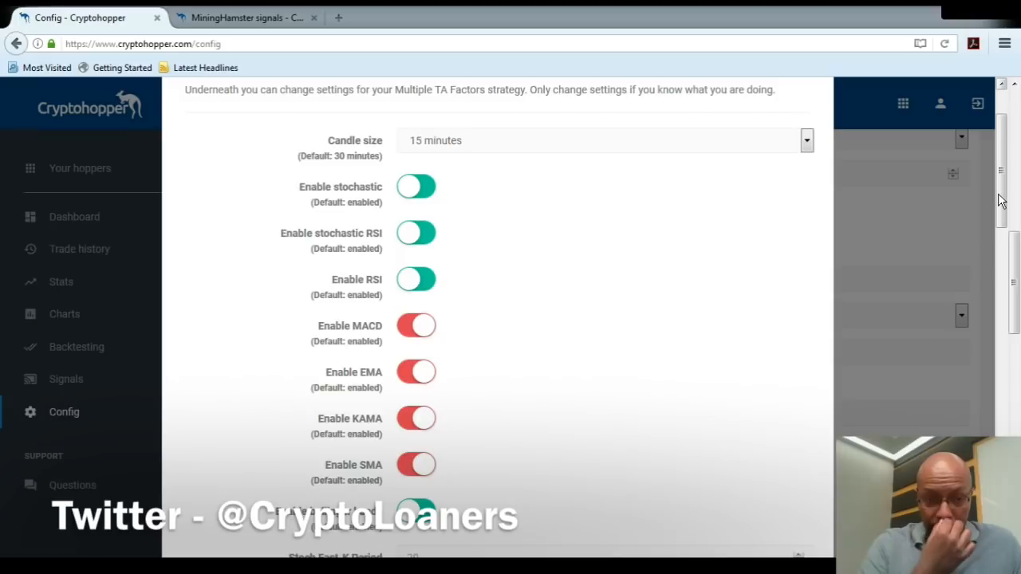
{"action": "scroll", "coordinate": [1000, 201], "scroll_direction": "down", "scroll_amount": 1}
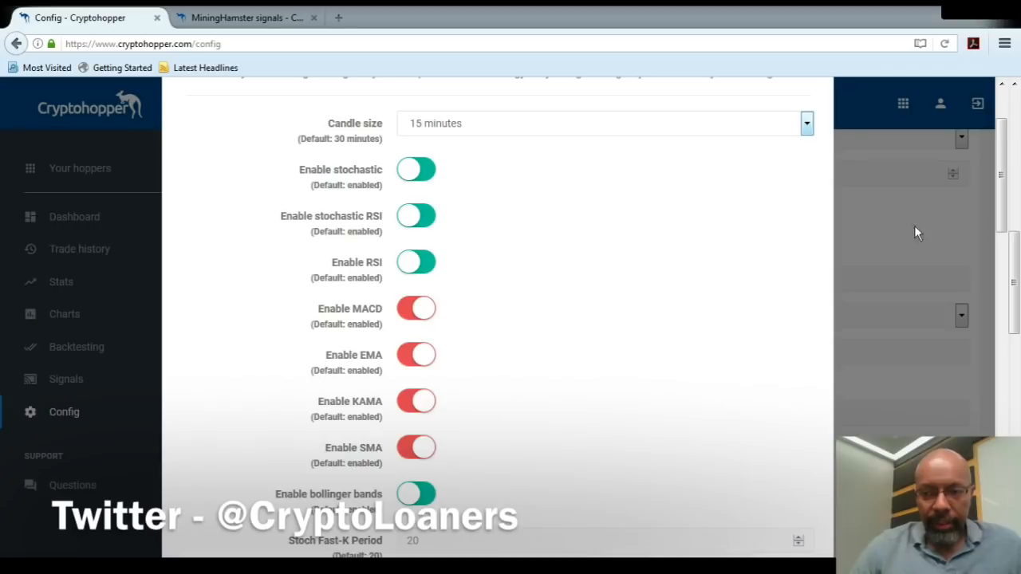
{"action": "scroll", "coordinate": [1003, 217], "scroll_direction": "down", "scroll_amount": 1}
{"action": "scroll", "coordinate": [1005, 217], "scroll_direction": "down", "scroll_amount": 1}
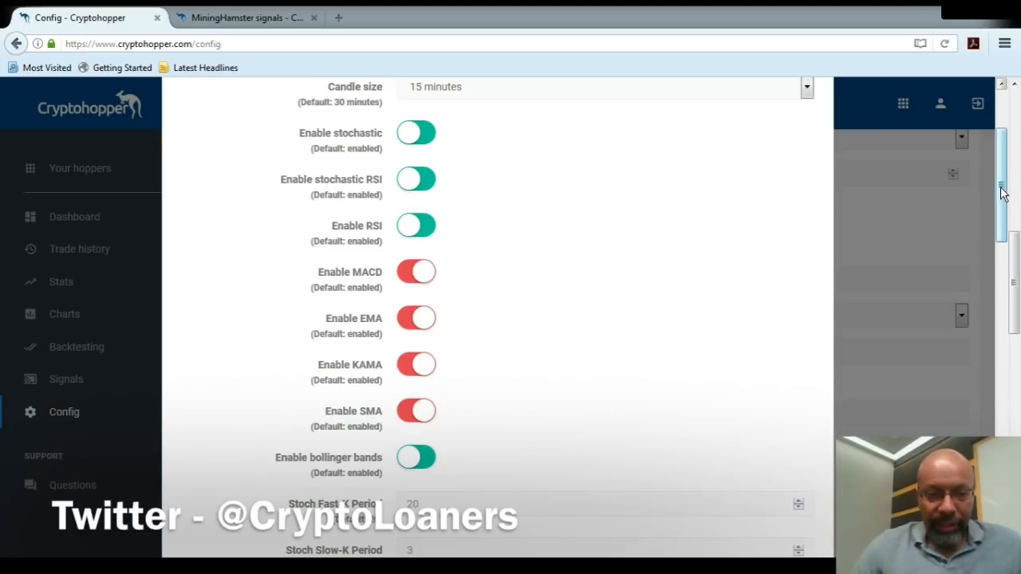
{"action": "left_click_drag", "start_coordinate": [1003, 193], "coordinate": [1004, 206]}
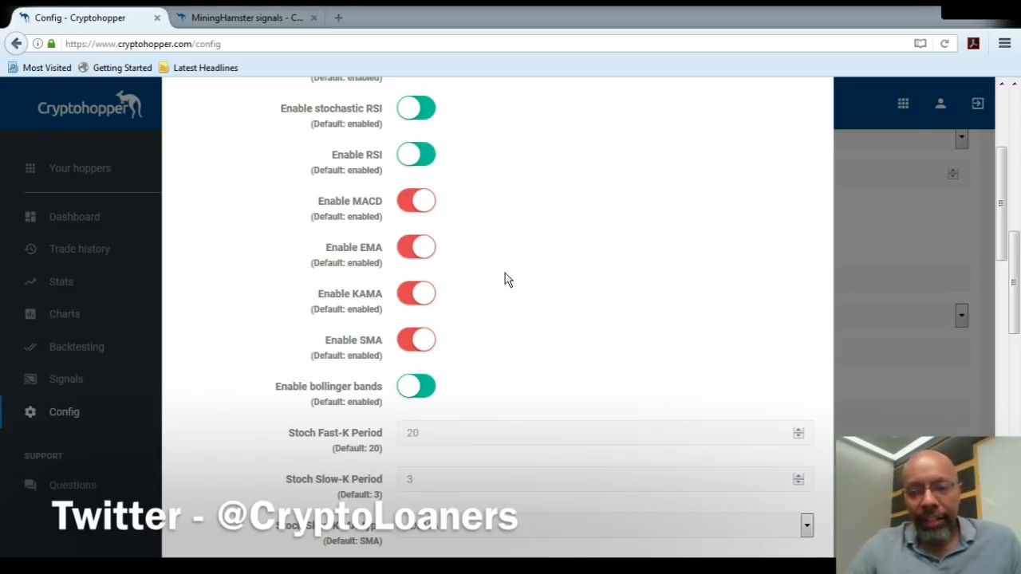
{"action": "scroll", "coordinate": [1007, 245], "scroll_direction": "down", "scroll_amount": 2}
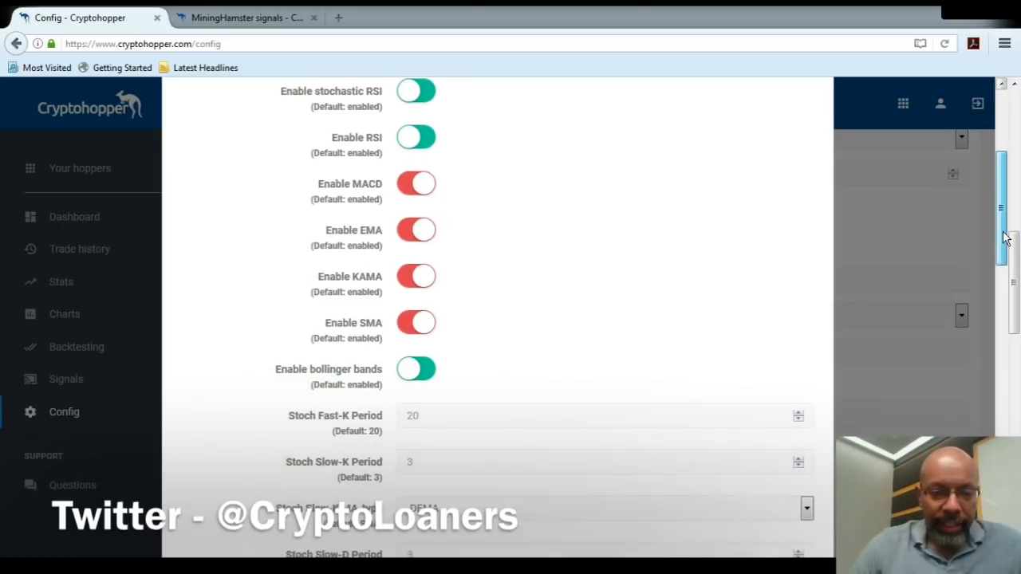
{"action": "scroll", "coordinate": [1008, 251], "scroll_direction": "up", "scroll_amount": 2}
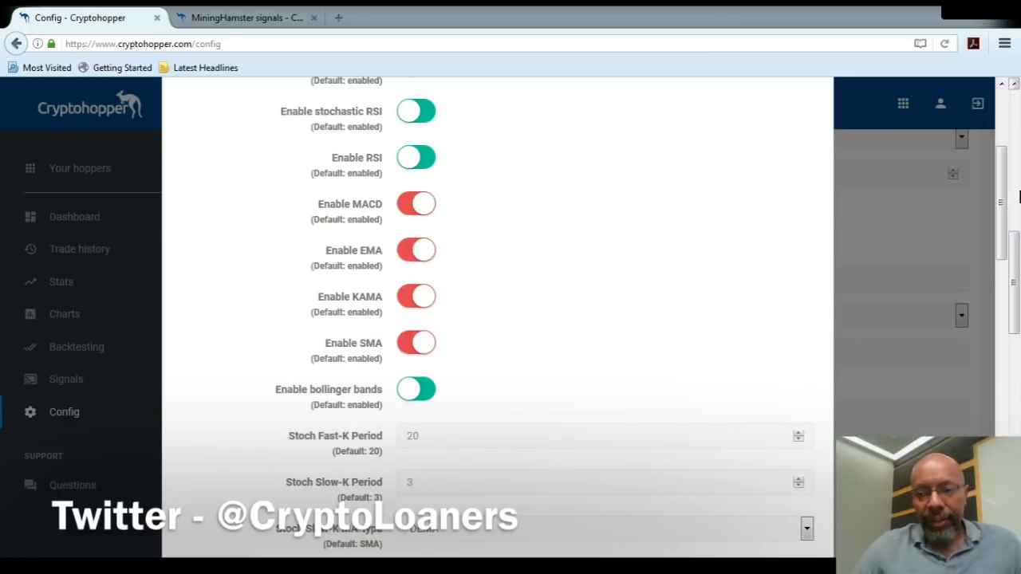
{"action": "mouse_move", "coordinate": [1006, 201]}
{"action": "left_mouse_down"}
{"action": "mouse_move", "coordinate": [1009, 405]}
{"action": "mouse_move", "coordinate": [1002, 209]}
{"action": "left_mouse_up"}
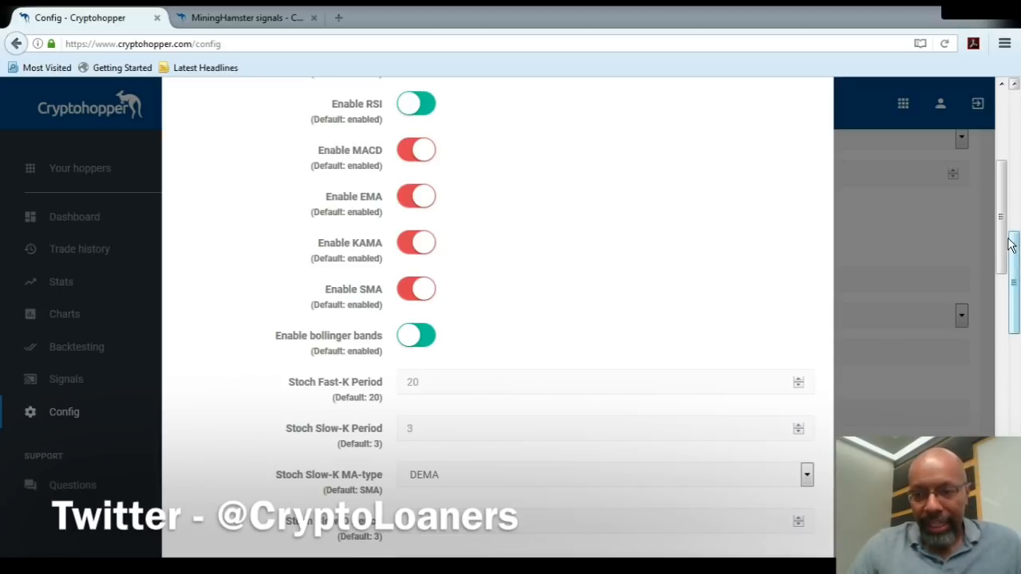
Examine the Stoch period and MA-type settings, highlighting the default noted under the first Stoch Slow-K MA-type.
{"action": "left_click_drag", "start_coordinate": [1008, 244], "coordinate": [1018, 299]}
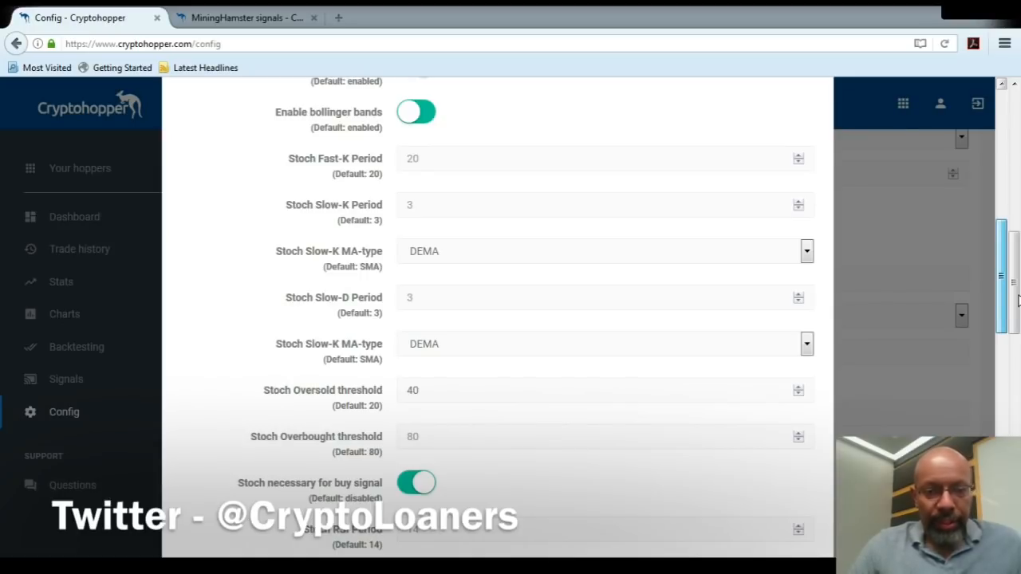
{"action": "mouse_move", "coordinate": [1019, 295]}
{"action": "left_mouse_down"}
{"action": "mouse_move", "coordinate": [1017, 307]}
{"action": "mouse_move", "coordinate": [1012, 291]}
{"action": "left_mouse_up"}
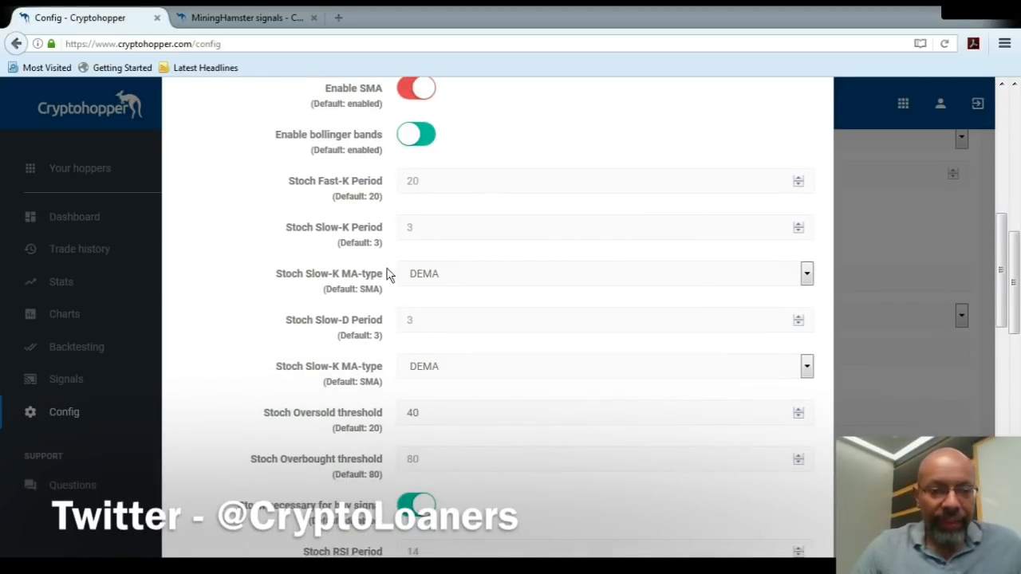
{"action": "left_click_drag", "start_coordinate": [326, 293], "coordinate": [386, 297]}
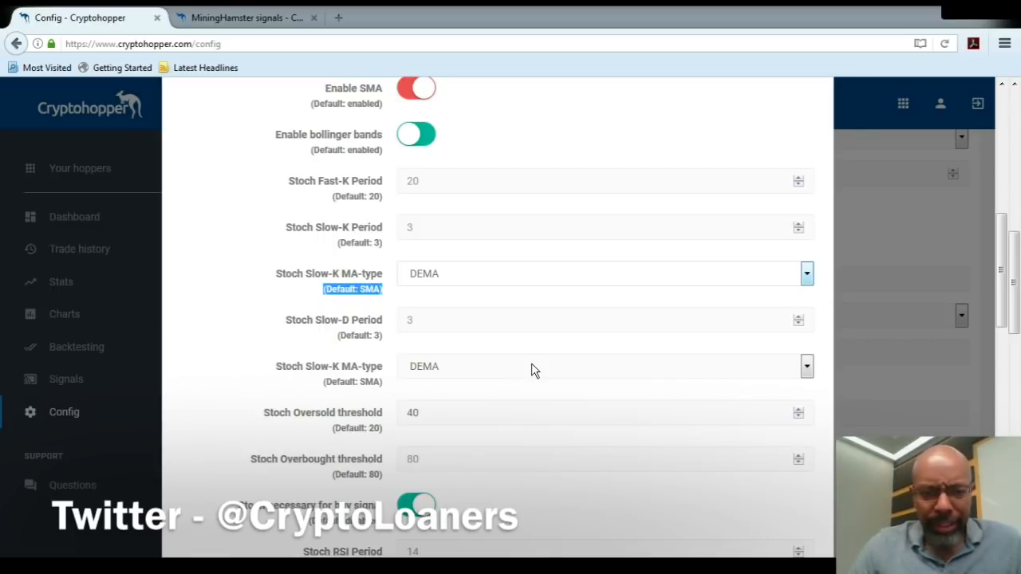
{"action": "left_click", "coordinate": [263, 294]}
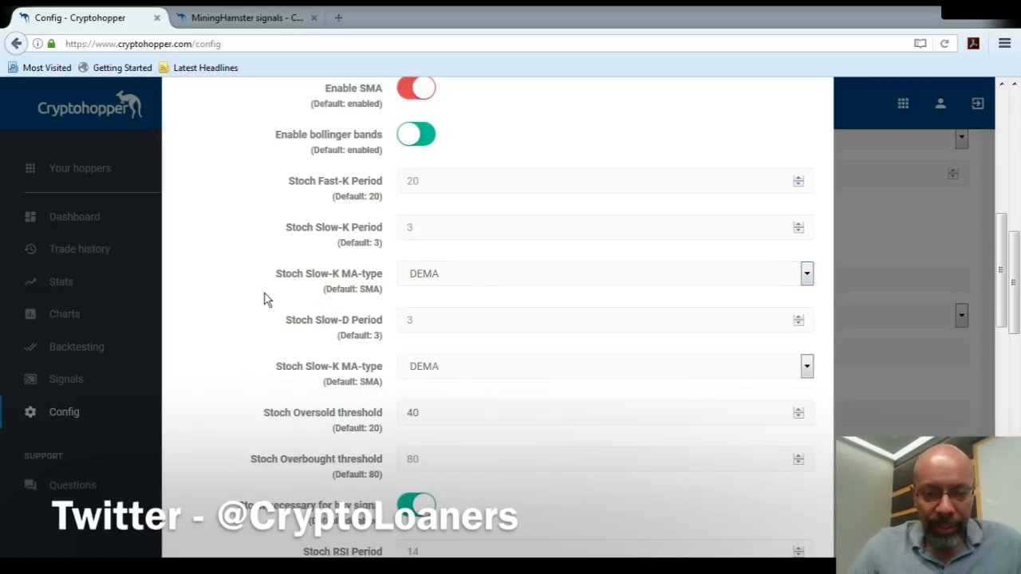
Select the Stoch Oversold threshold field and examine the Stoch thresholds and buy signal requirement.
{"action": "left_click_drag", "start_coordinate": [1008, 260], "coordinate": [1009, 303]}
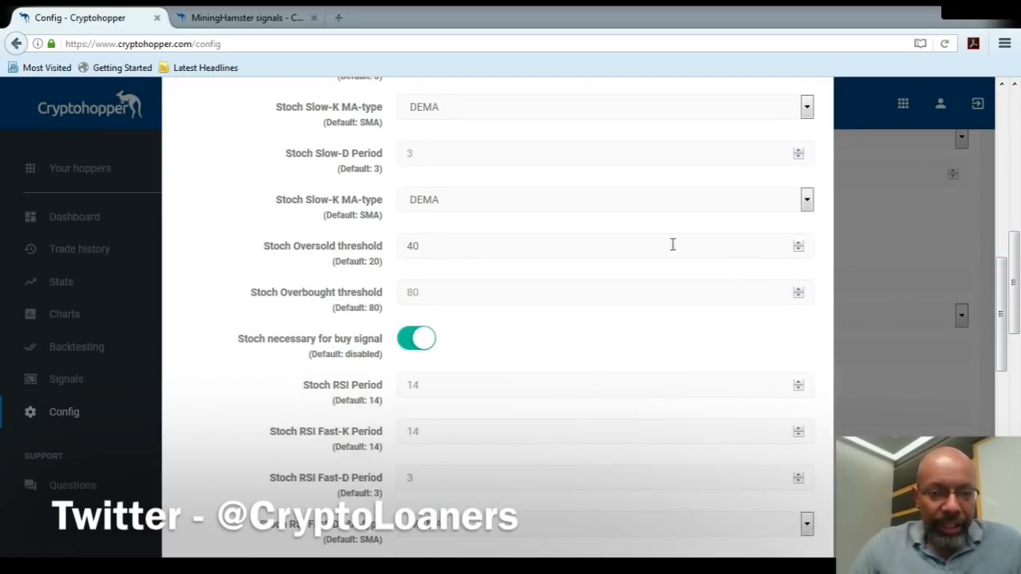
{"action": "left_click", "coordinate": [484, 246]}
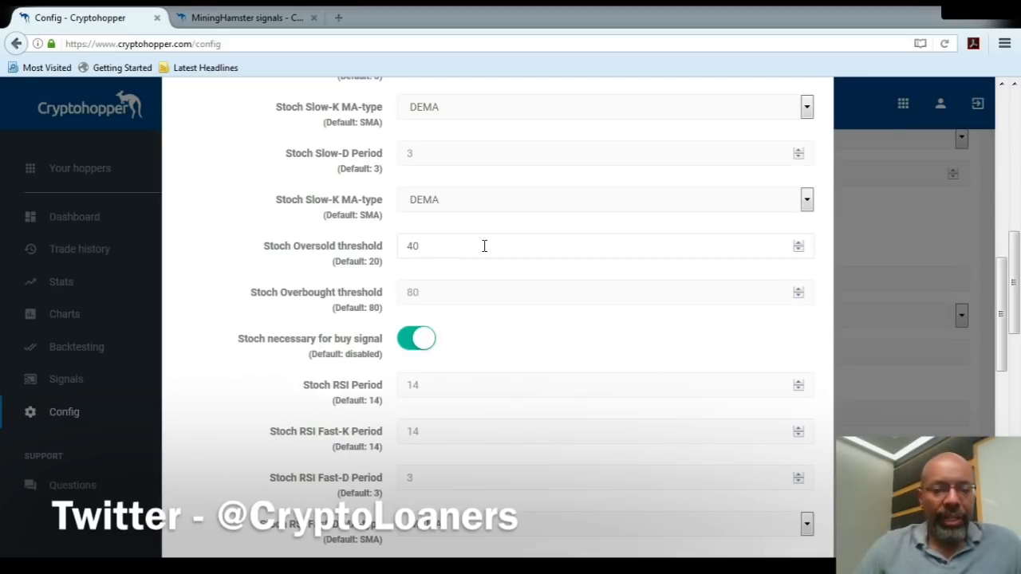
{"action": "left_click_drag", "start_coordinate": [1002, 343], "coordinate": [1006, 388]}
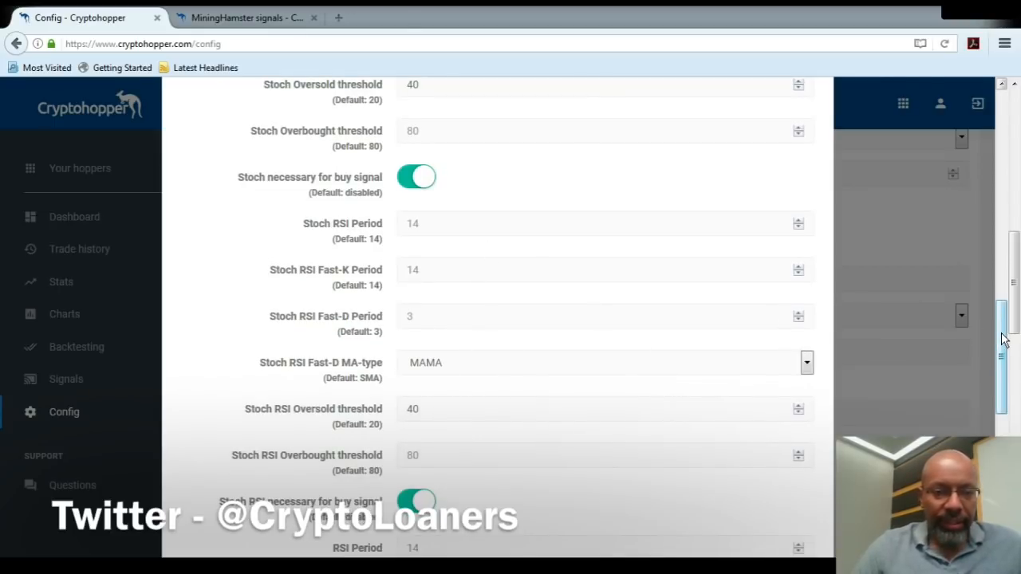
{"action": "left_click_drag", "start_coordinate": [1004, 338], "coordinate": [1002, 257]}
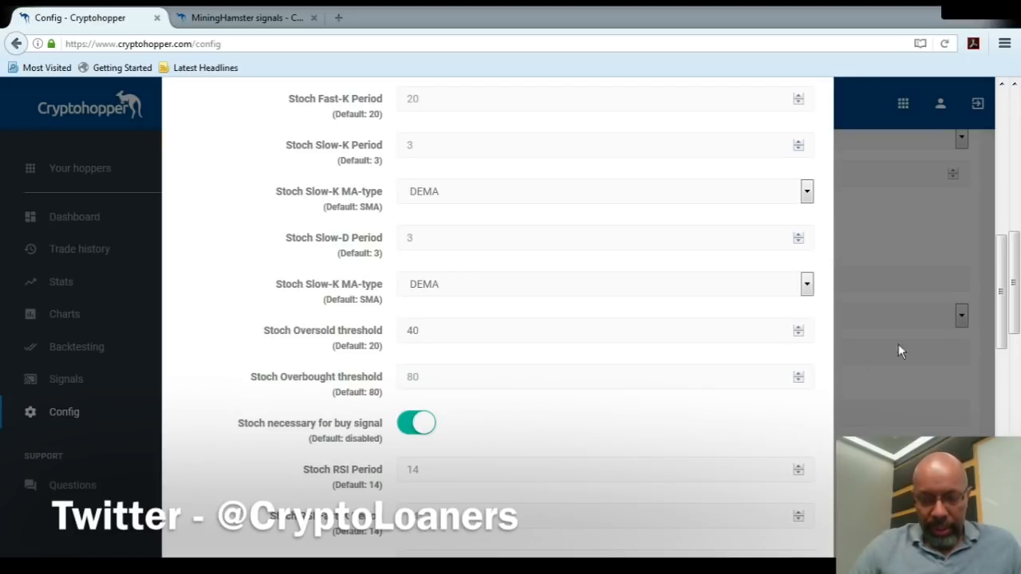
Examine the Stoch RSI periods, Fast-D MA-type, oversold and overbought thresholds, and buy signal requirement.
{"action": "left_click_drag", "start_coordinate": [1002, 292], "coordinate": [1016, 344]}
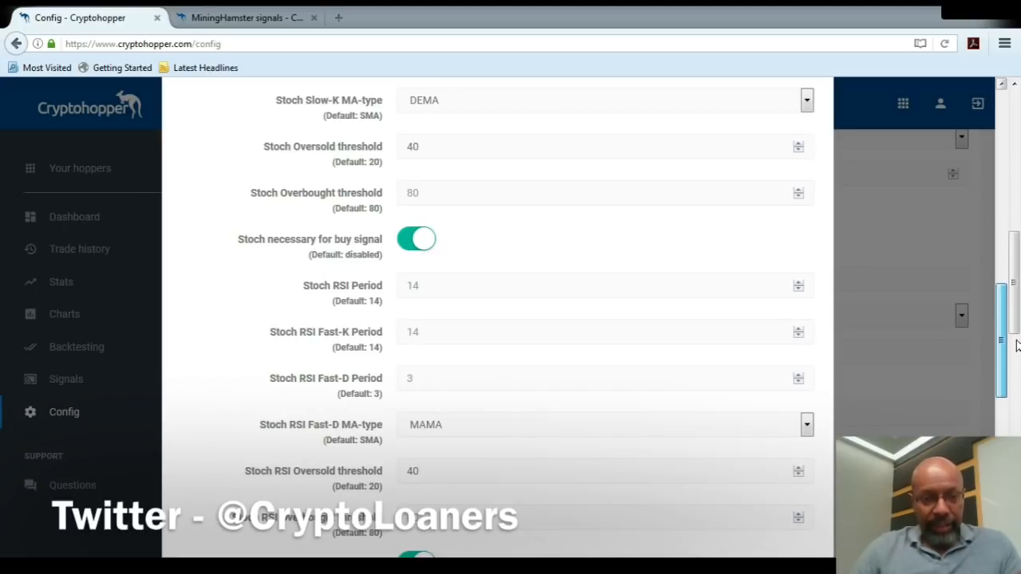
{"action": "mouse_move", "coordinate": [1016, 345]}
{"action": "left_mouse_down"}
{"action": "mouse_move", "coordinate": [1011, 437]}
{"action": "mouse_move", "coordinate": [1003, 341]}
{"action": "left_mouse_up"}
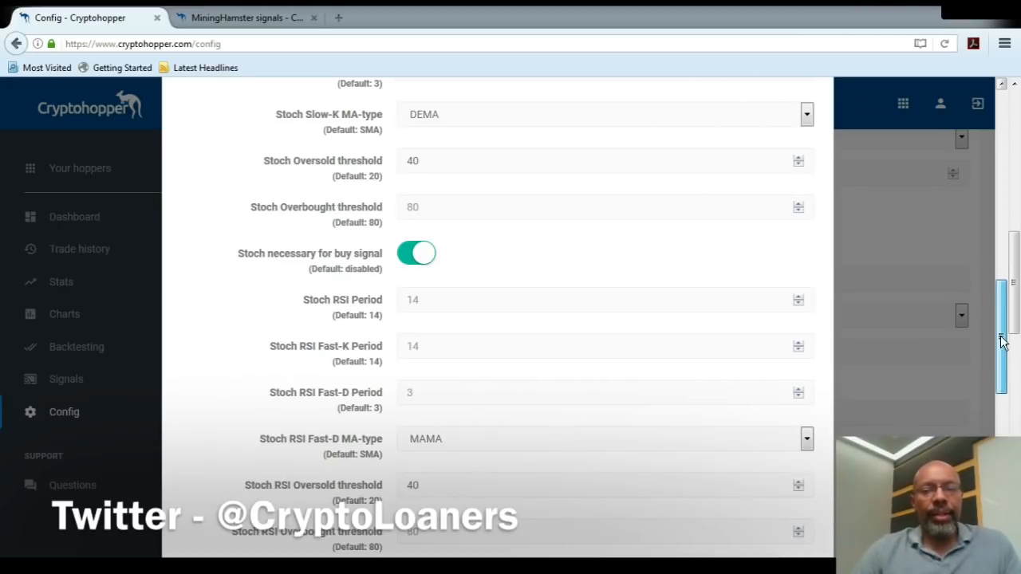
{"action": "left_click_drag", "start_coordinate": [1004, 342], "coordinate": [1004, 336]}
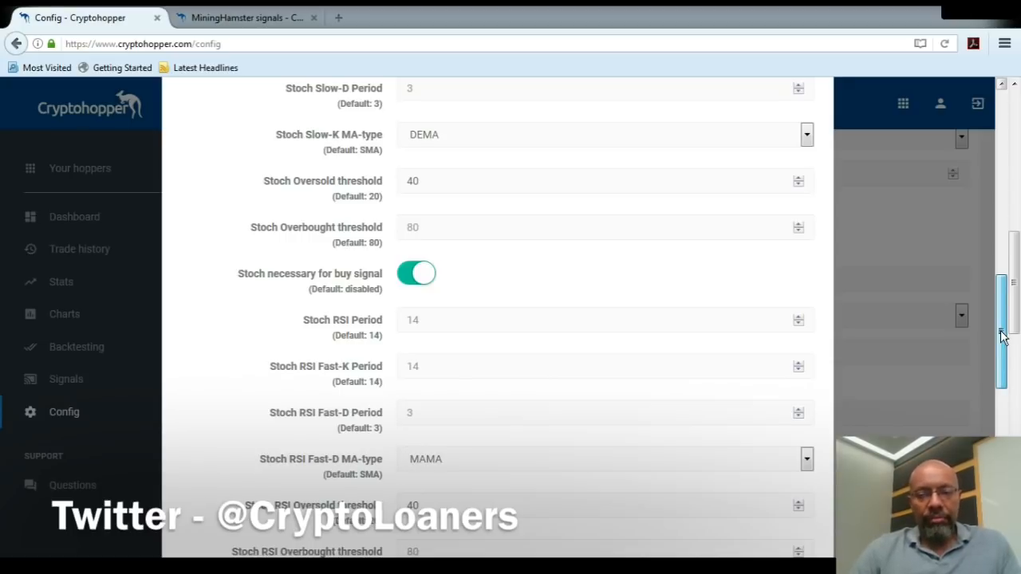
{"action": "left_click_drag", "start_coordinate": [1003, 335], "coordinate": [1003, 379]}
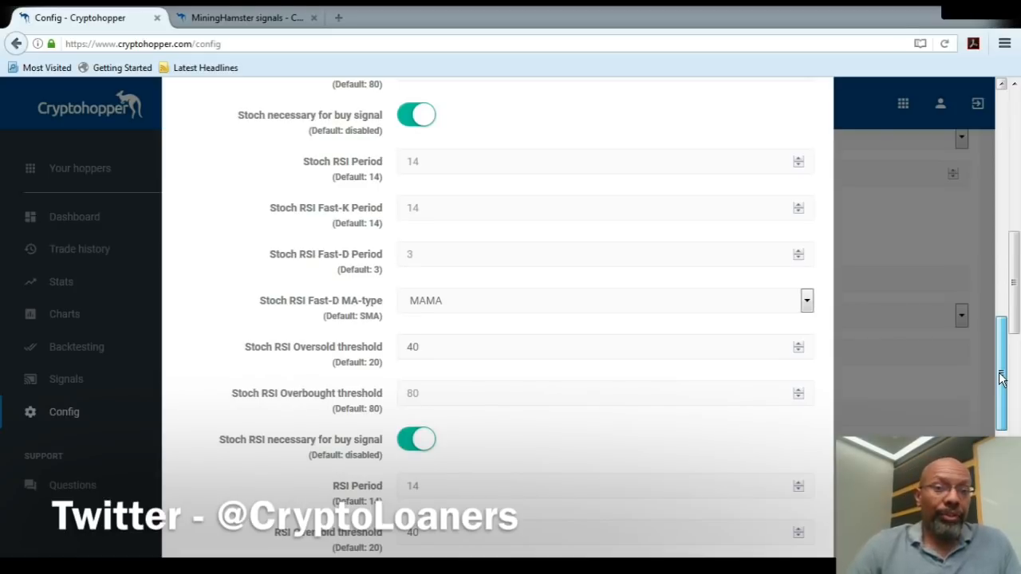
{"action": "left_click_drag", "start_coordinate": [1003, 379], "coordinate": [997, 414]}
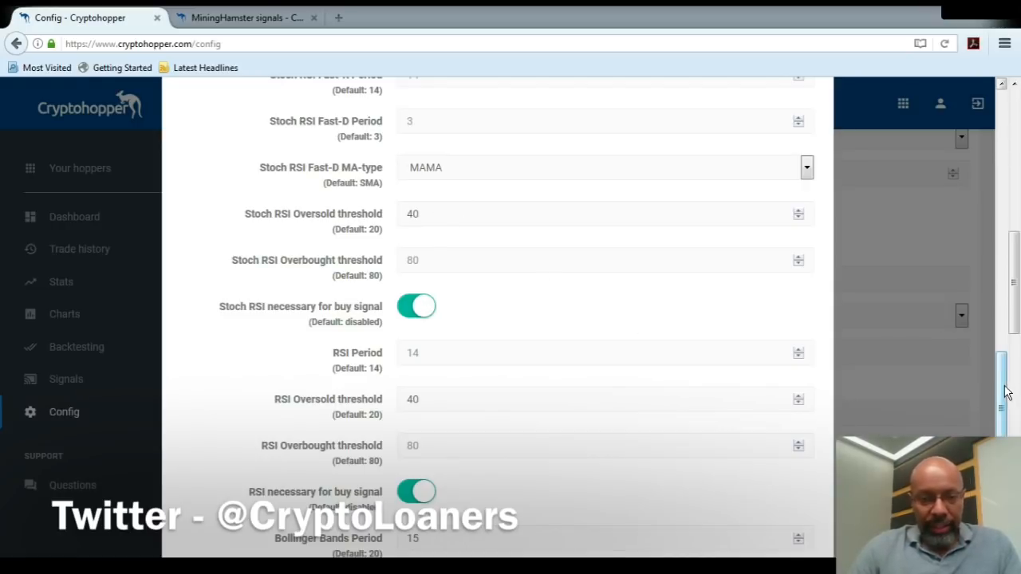
Examine the RSI and Bollinger Bands settings at the end of the advanced TA settings, selecting the Bollinger Bands Period field.
{"action": "left_click_drag", "start_coordinate": [1003, 391], "coordinate": [998, 438]}
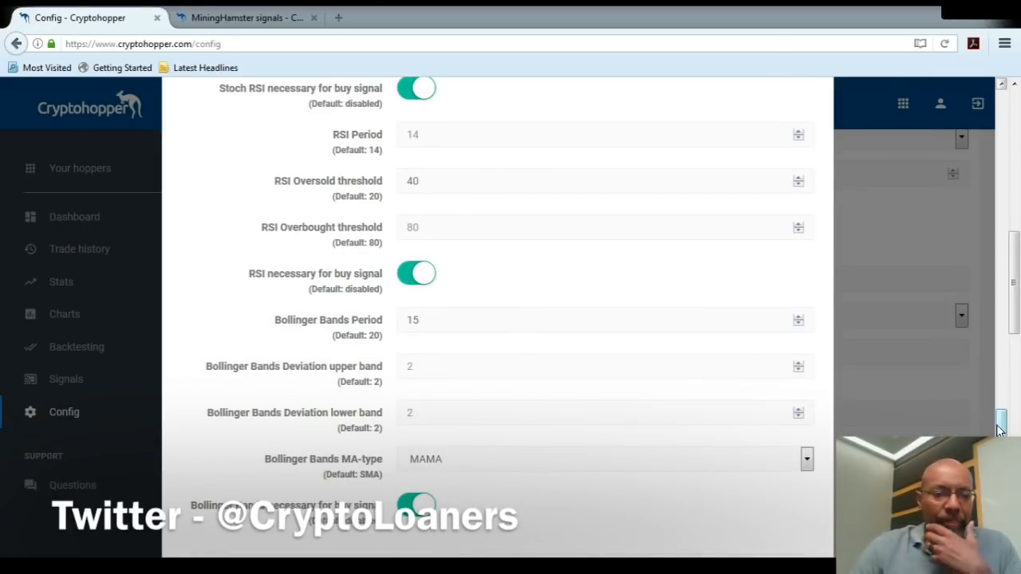
{"action": "left_click_drag", "start_coordinate": [999, 428], "coordinate": [999, 426]}
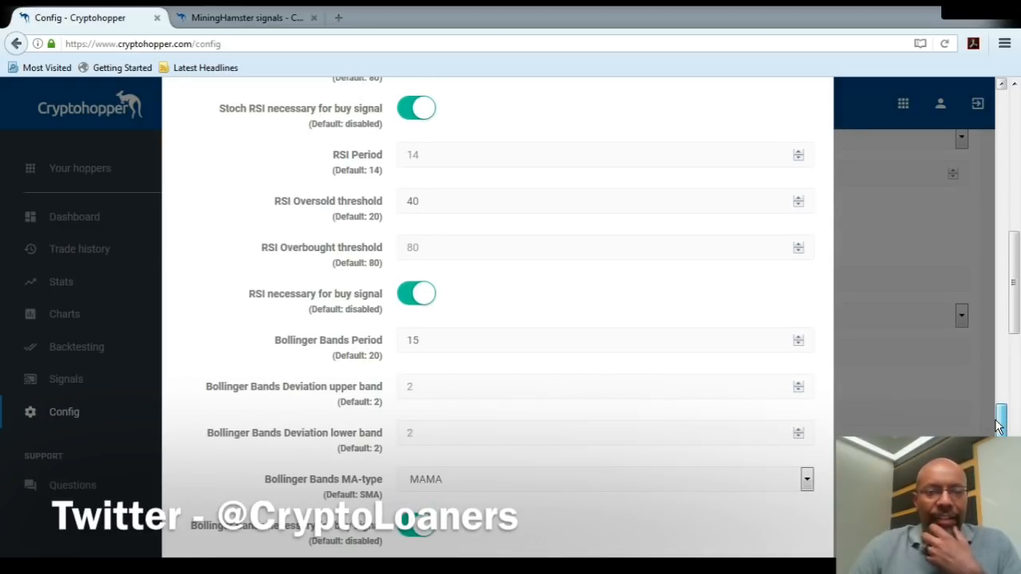
{"action": "left_click_drag", "start_coordinate": [998, 427], "coordinate": [996, 432]}
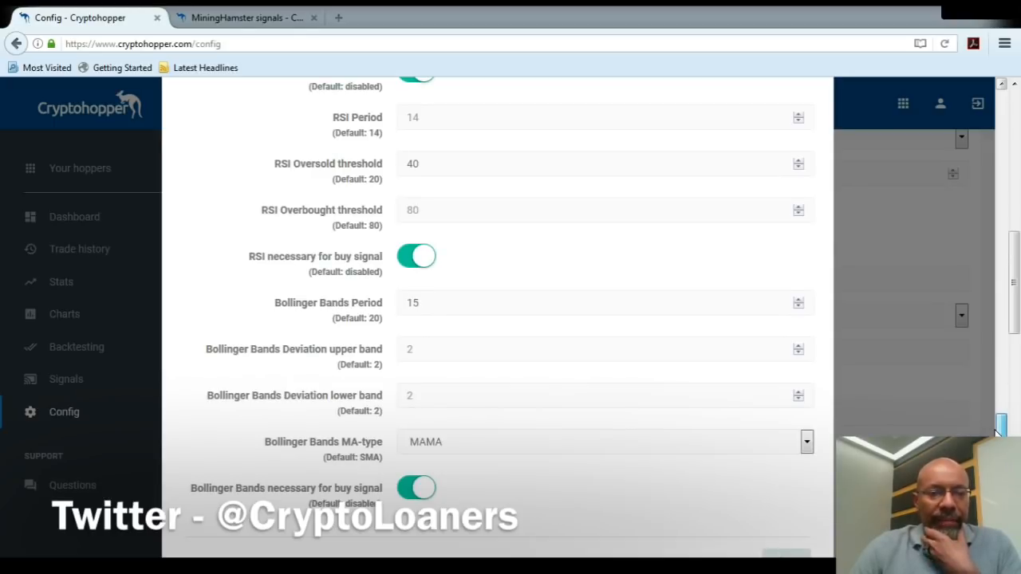
{"action": "left_click_drag", "start_coordinate": [997, 433], "coordinate": [997, 438]}
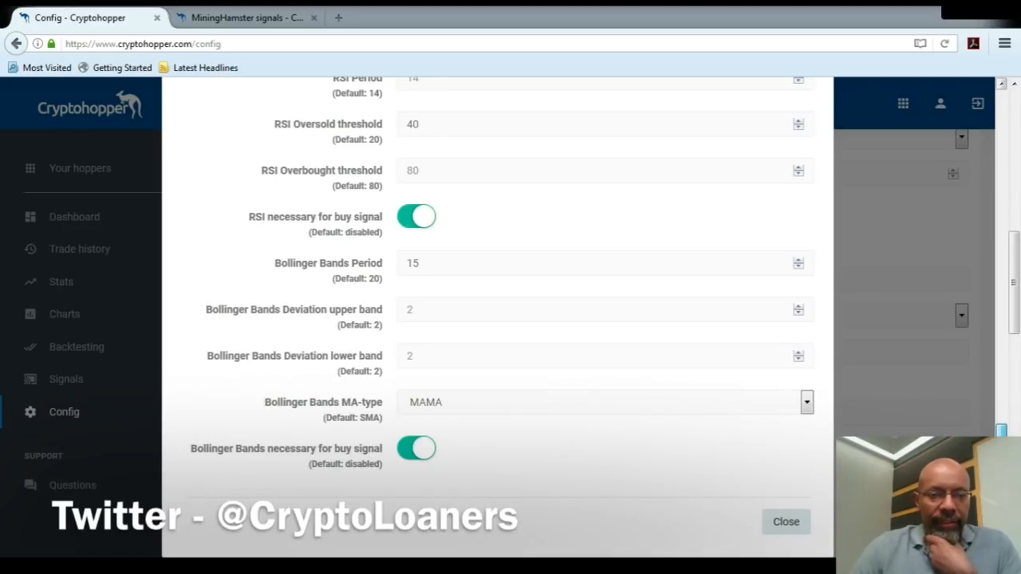
{"action": "left_click_drag", "start_coordinate": [1001, 439], "coordinate": [1001, 444]}
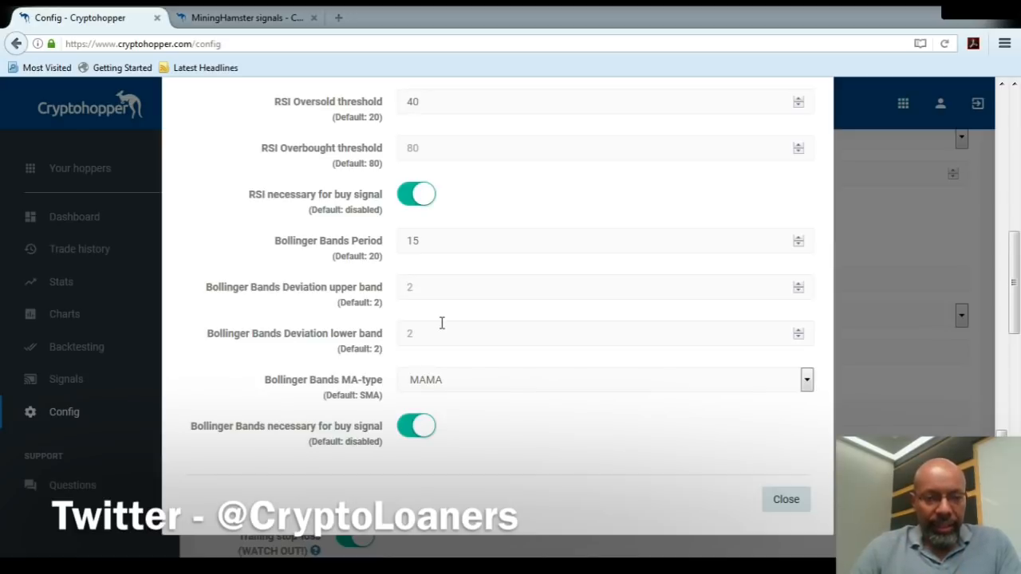
{"action": "left_click", "coordinate": [441, 238]}
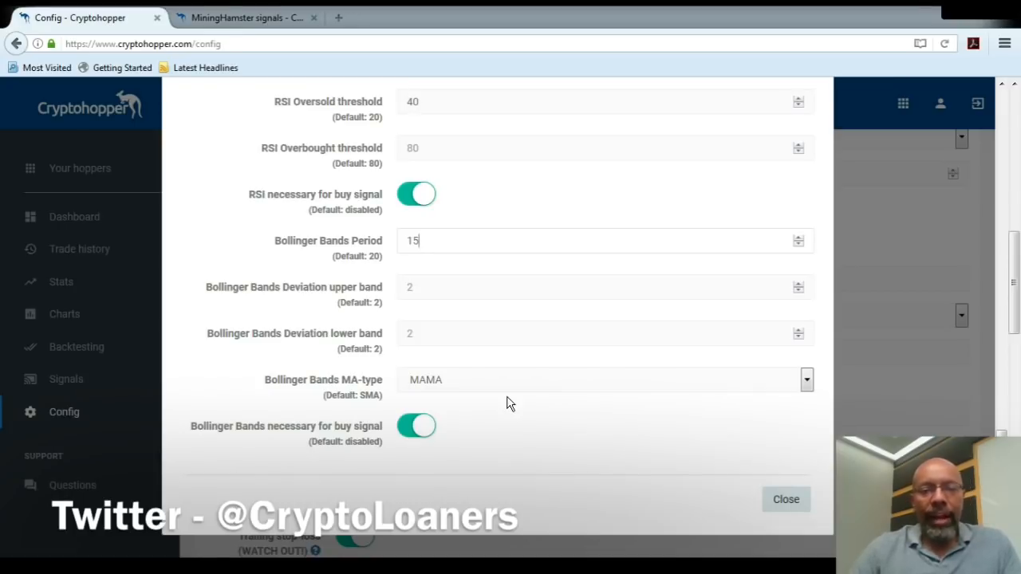
Close the advanced TA settings and open the Backtesting page.
{"action": "left_click", "coordinate": [785, 500]}
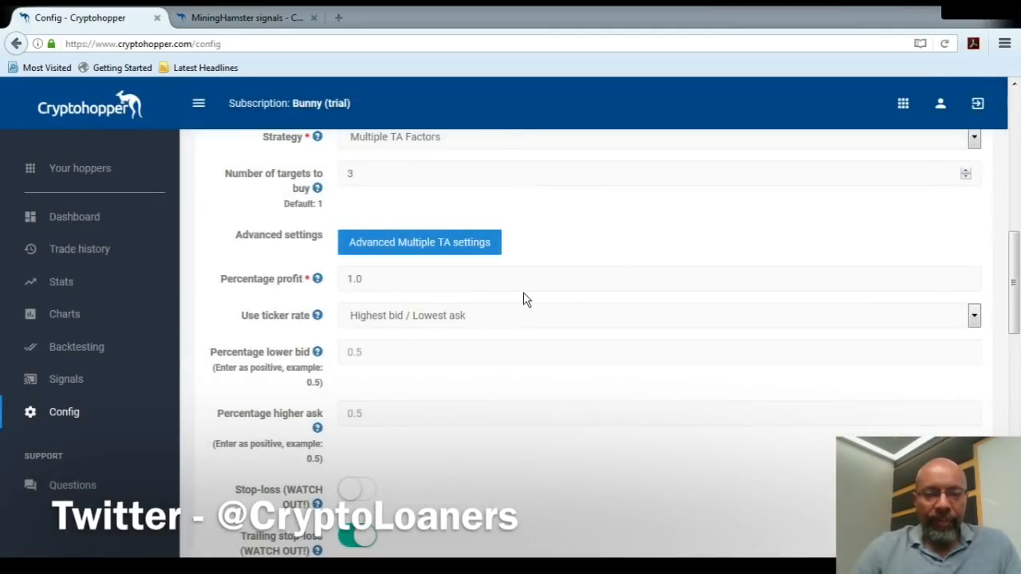
{"action": "left_click", "coordinate": [79, 357]}
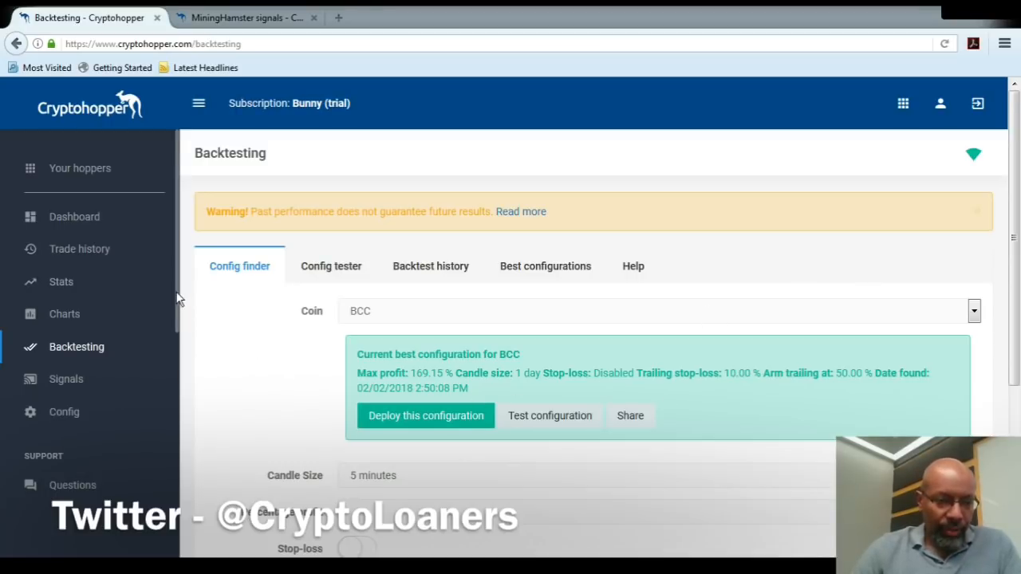
Open the Cryptohopper Academy lesson video window from the support section and close it again.
{"action": "scroll", "coordinate": [178, 296], "scroll_direction": "down", "scroll_amount": 1}
{"action": "key", "text": "ctrl+a"}
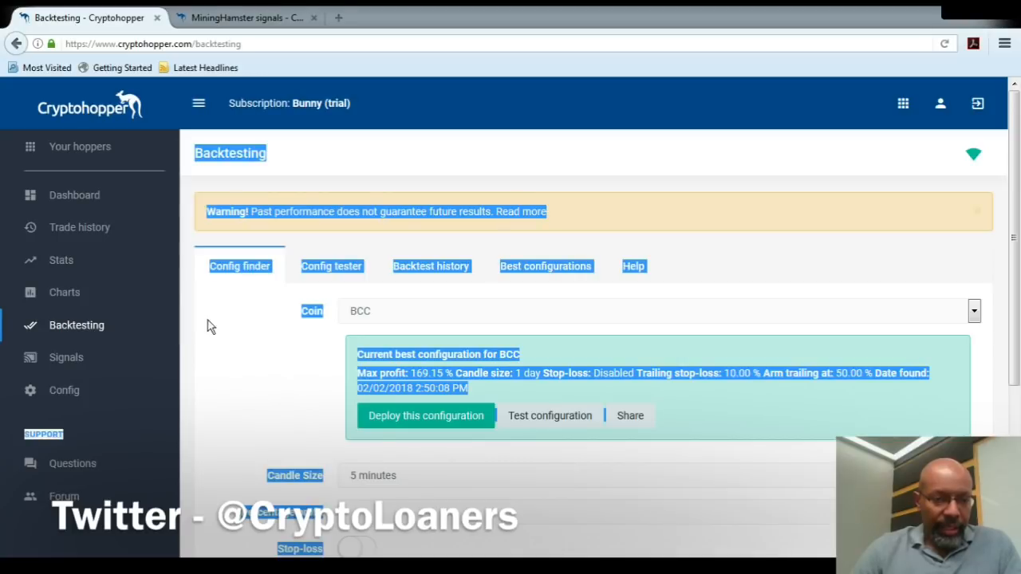
{"action": "left_click", "coordinate": [198, 329]}
{"action": "scroll", "coordinate": [178, 339], "scroll_direction": "down", "scroll_amount": 2}
{"action": "scroll", "coordinate": [171, 367], "scroll_direction": "down", "scroll_amount": 6}
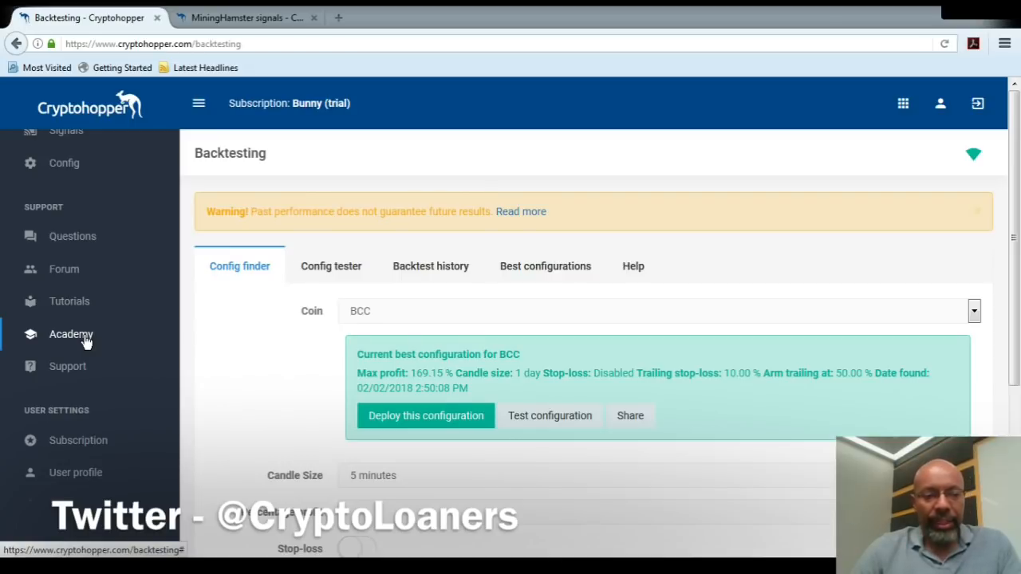
{"action": "left_click", "coordinate": [86, 342]}
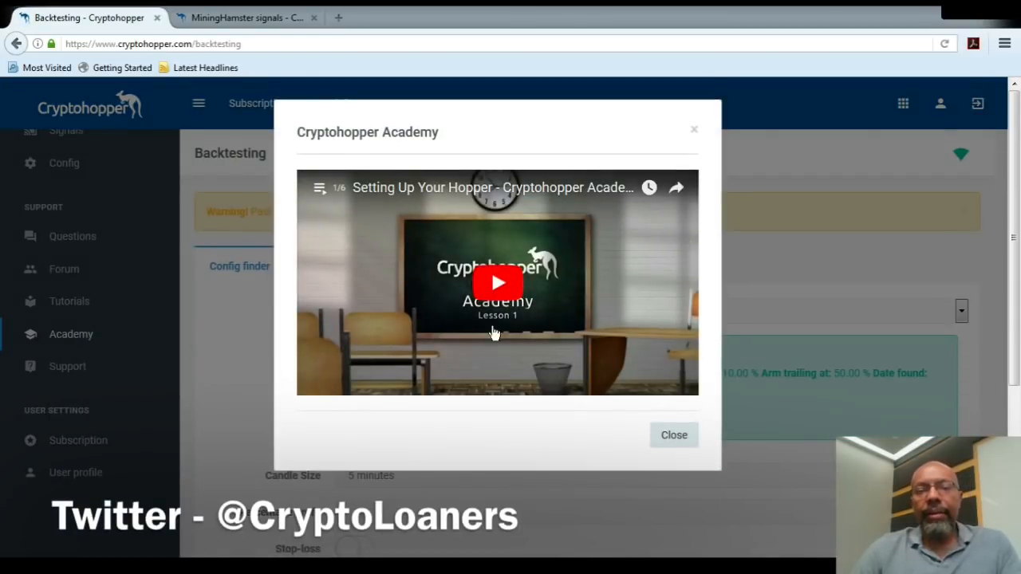
{"action": "left_click", "coordinate": [675, 437]}
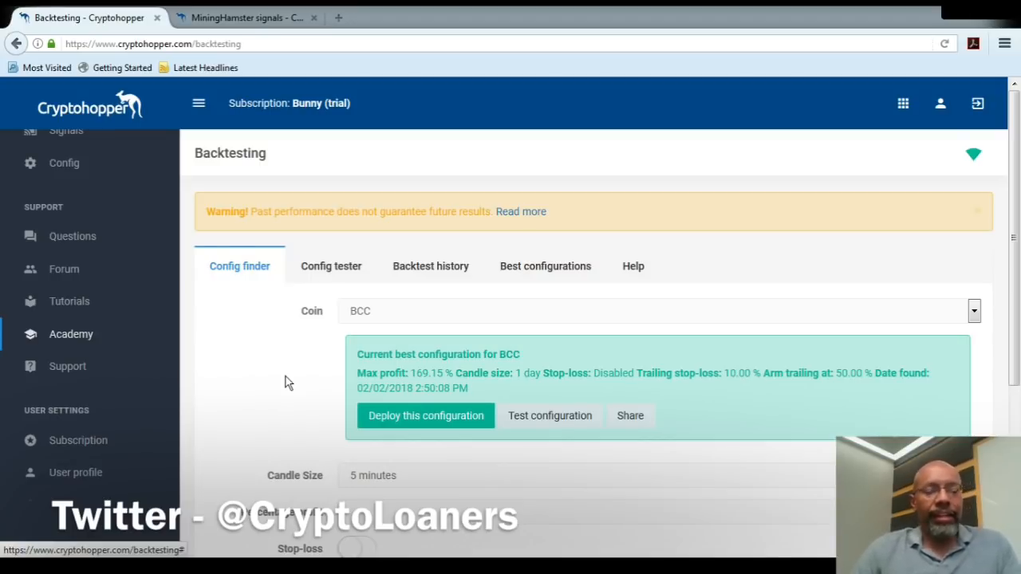
Open the config tester on the Backtesting page and select AION as the coin.
{"action": "left_click_drag", "start_coordinate": [1019, 293], "coordinate": [1018, 300]}
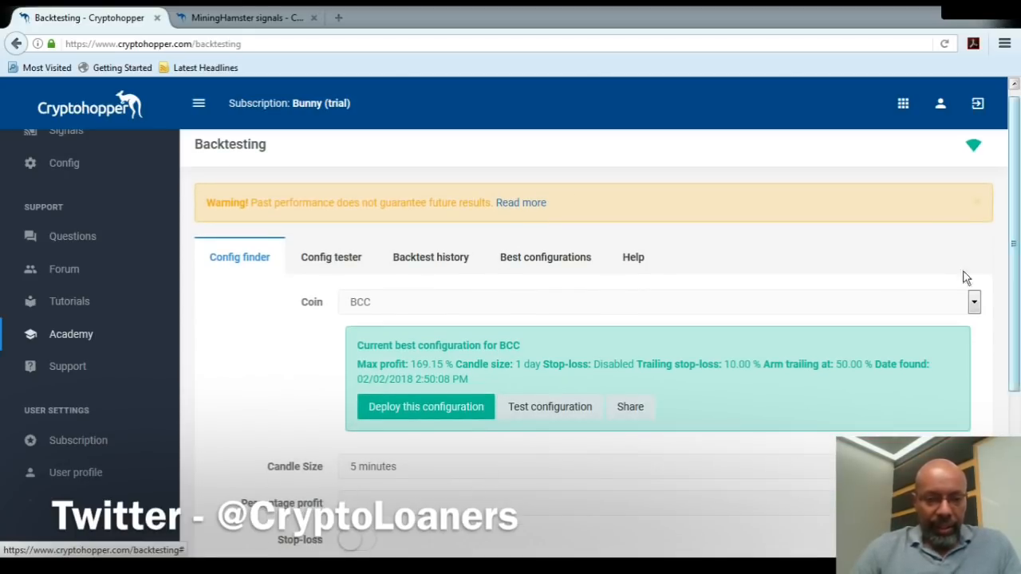
{"action": "left_click", "coordinate": [343, 265]}
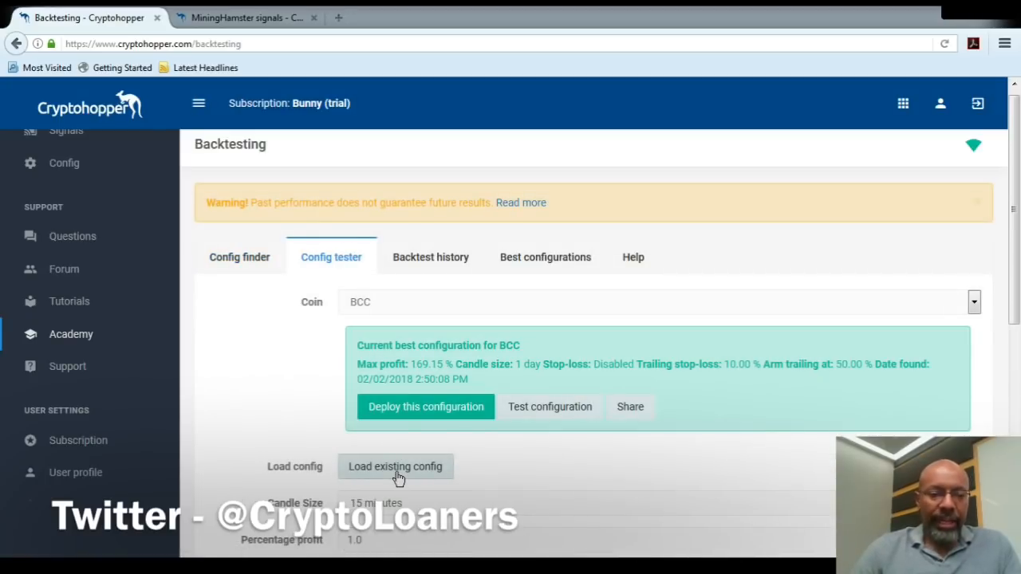
{"action": "left_click_drag", "start_coordinate": [1018, 317], "coordinate": [1020, 357]}
{"action": "left_click", "coordinate": [976, 224]}
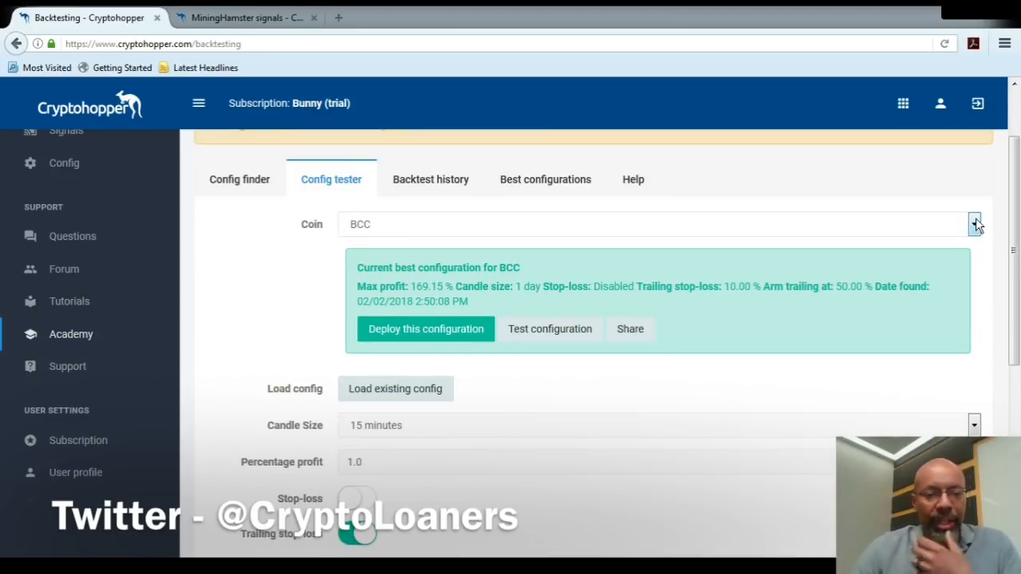
{"action": "left_click", "coordinate": [556, 309]}
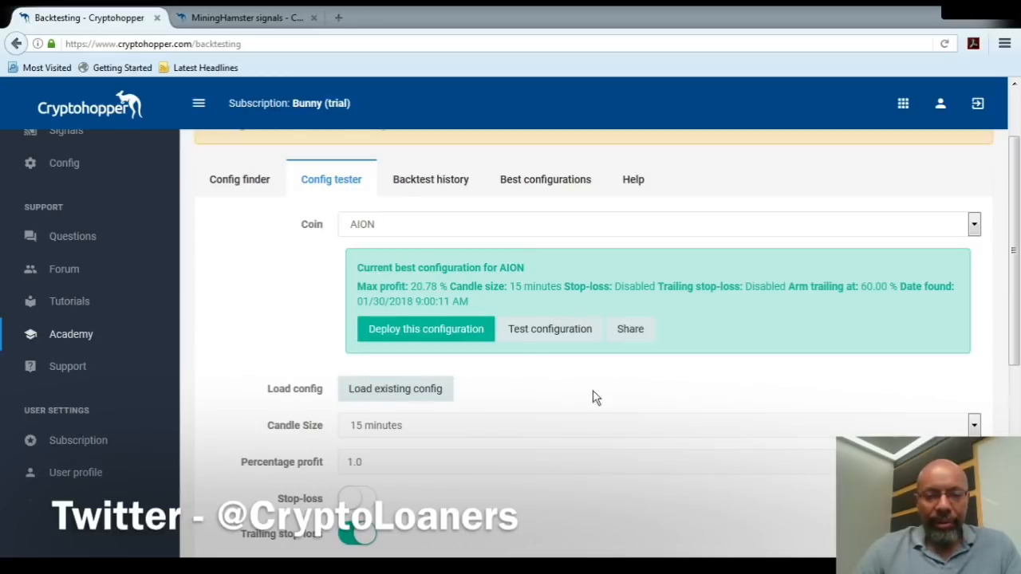
Run the AION backtest with the existing config tester settings and examine its result and price chart.
{"action": "left_click_drag", "start_coordinate": [1016, 275], "coordinate": [1015, 452]}
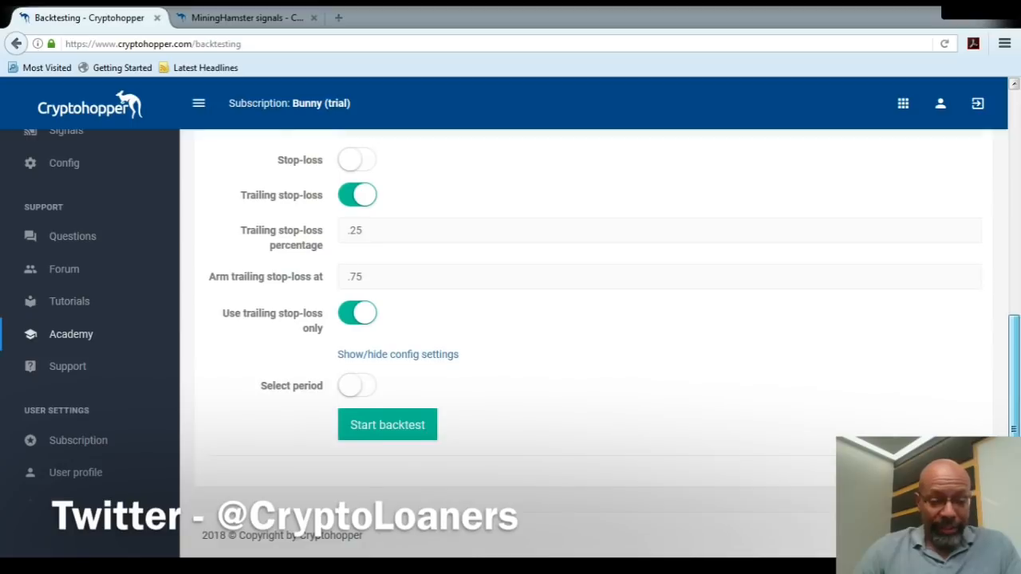
{"action": "left_click", "coordinate": [413, 431]}
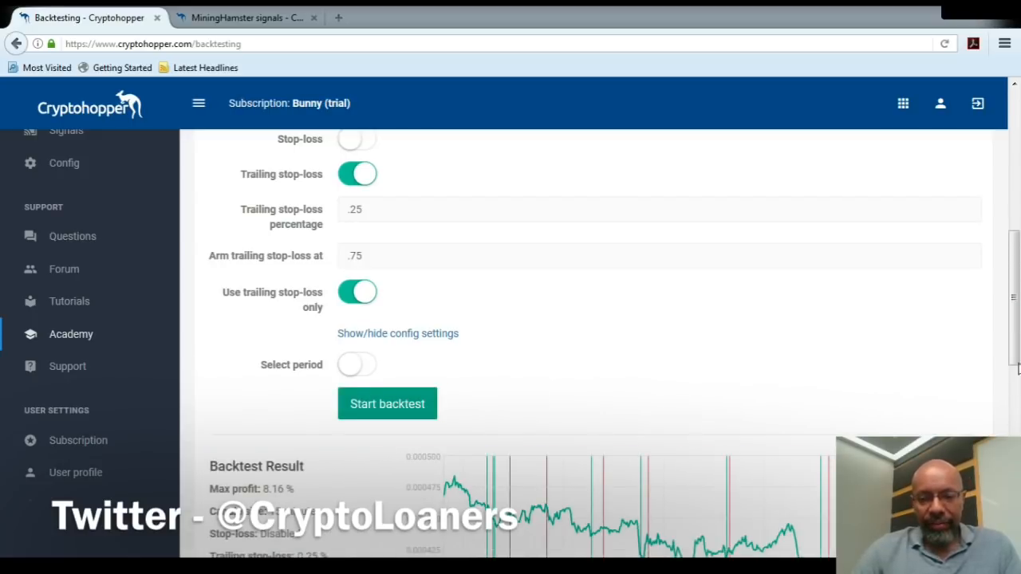
{"action": "left_click_drag", "start_coordinate": [1013, 343], "coordinate": [1016, 403]}
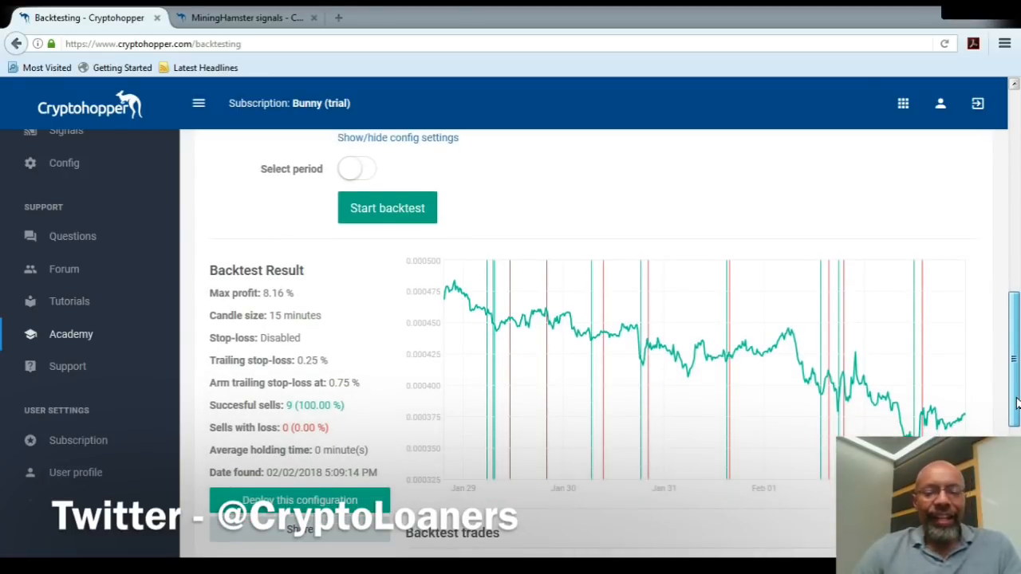
Enable the stop-loss in the config tester and highlight the max profit and successful sells of the existing backtest result.
{"action": "left_click_drag", "start_coordinate": [1016, 403], "coordinate": [1017, 310]}
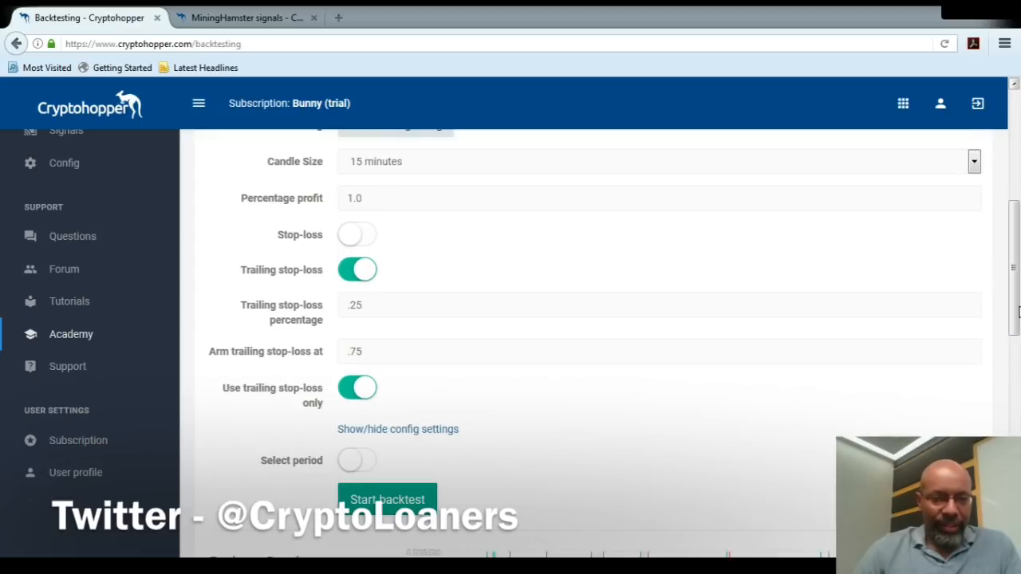
{"action": "left_click", "coordinate": [348, 236]}
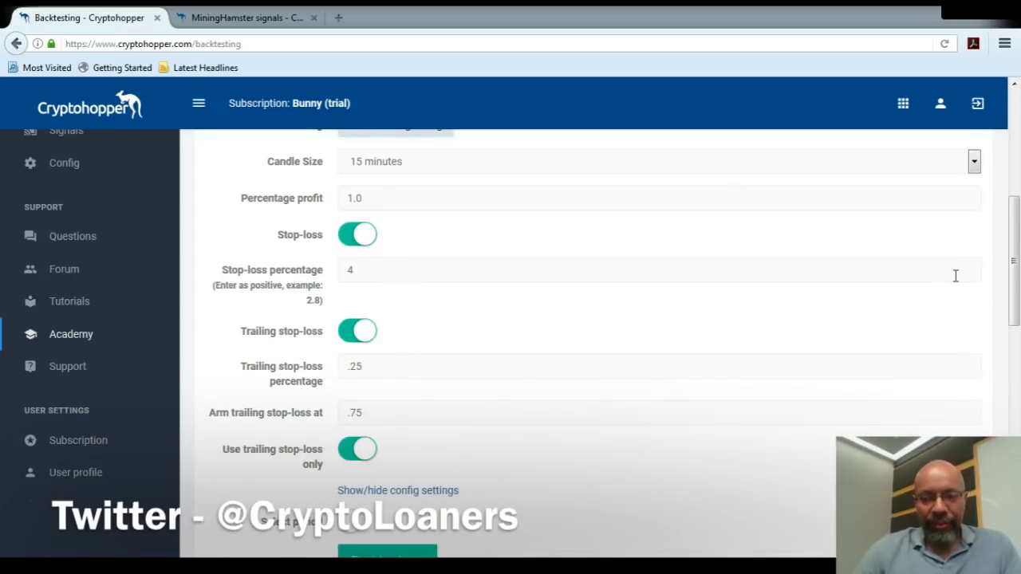
{"action": "left_click_drag", "start_coordinate": [1017, 270], "coordinate": [1016, 376]}
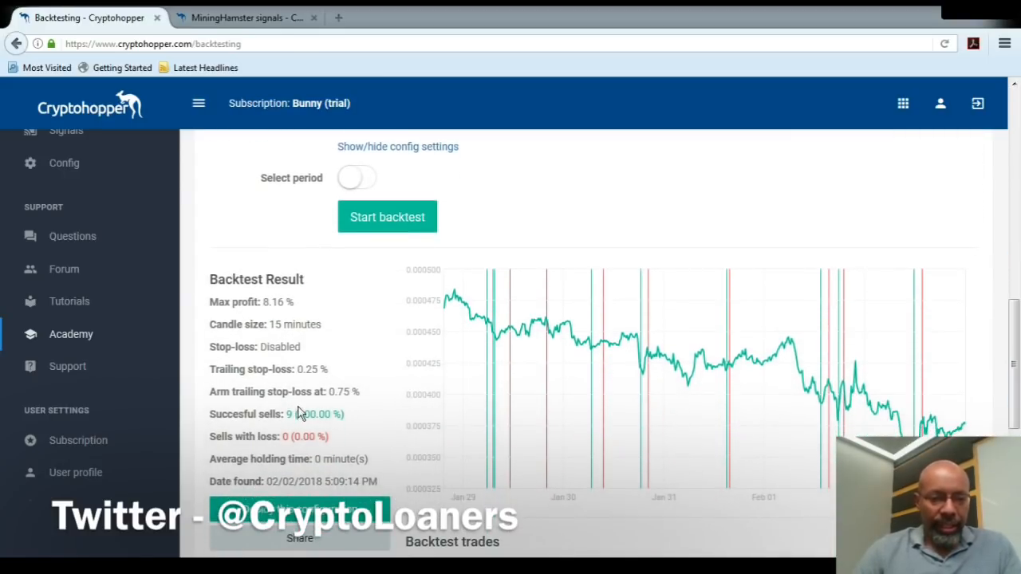
{"action": "left_click_drag", "start_coordinate": [293, 307], "coordinate": [269, 304]}
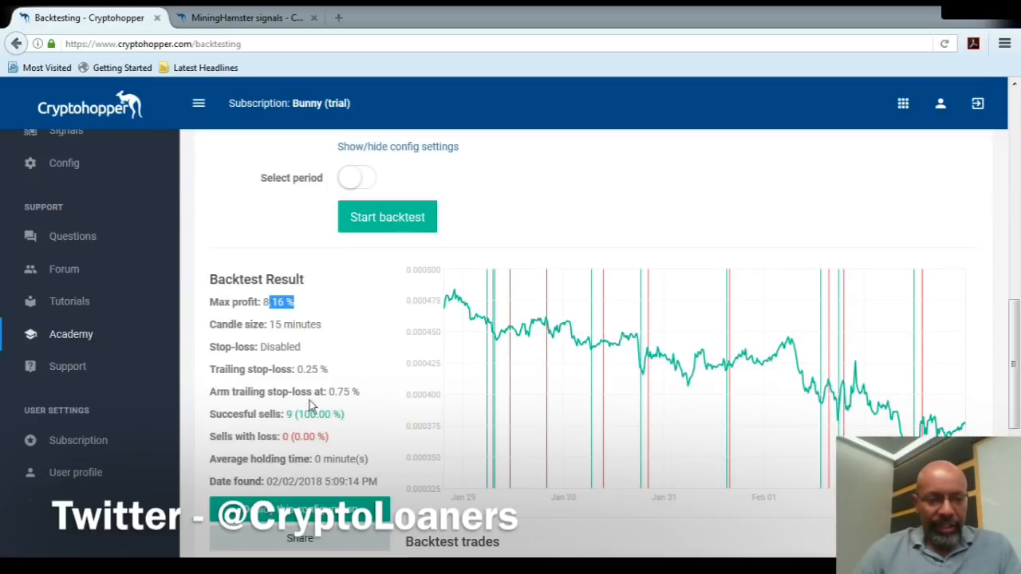
{"action": "left_click", "coordinate": [352, 416]}
{"action": "left_click_drag", "start_coordinate": [352, 416], "coordinate": [271, 418]}
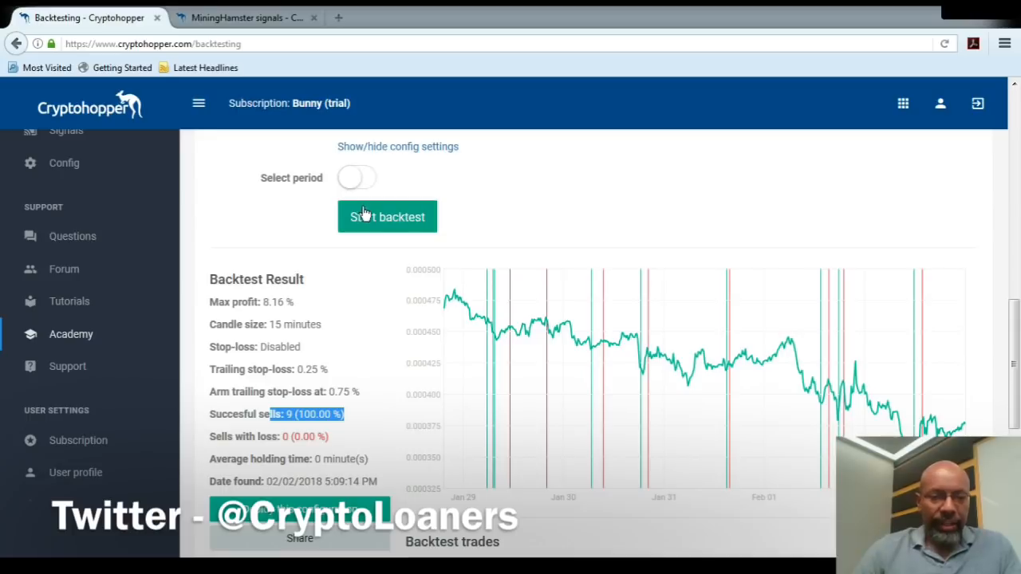
Rerun the AION backtest with the stop-loss enabled and highlight the sells with loss in its result.
{"action": "left_click", "coordinate": [380, 225]}
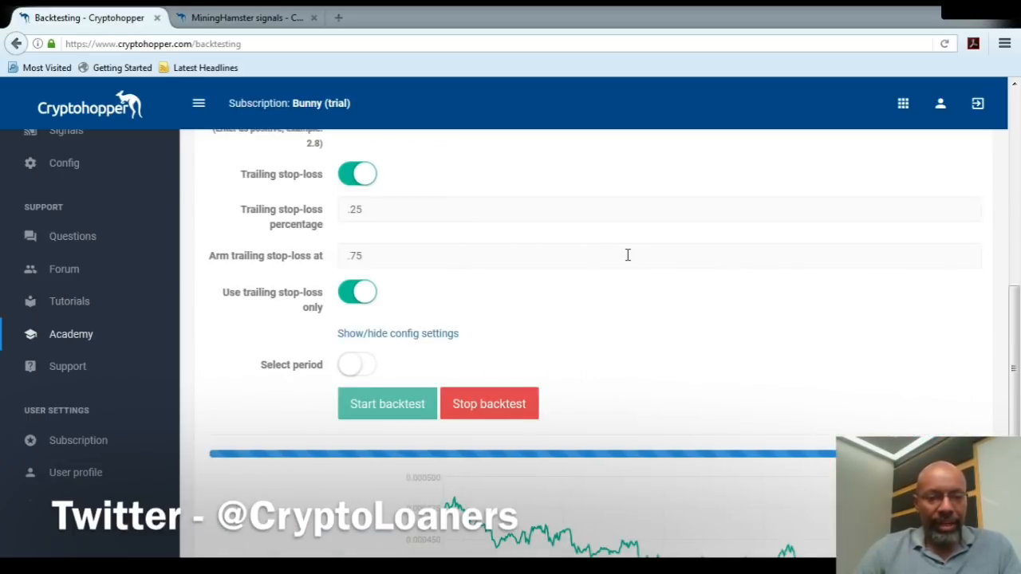
{"action": "left_click_drag", "start_coordinate": [1014, 257], "coordinate": [1013, 329]}
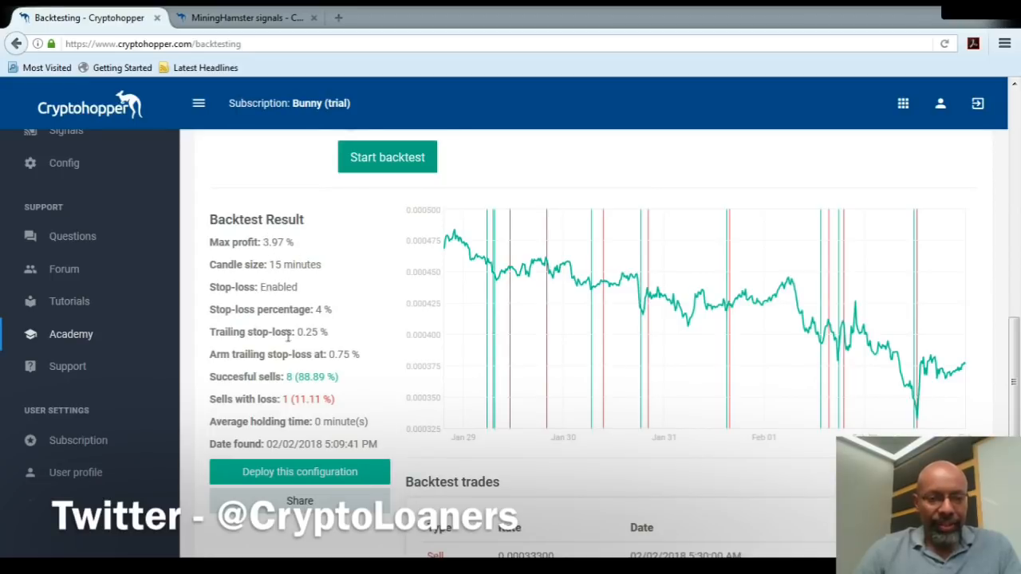
{"action": "left_click_drag", "start_coordinate": [341, 407], "coordinate": [272, 405]}
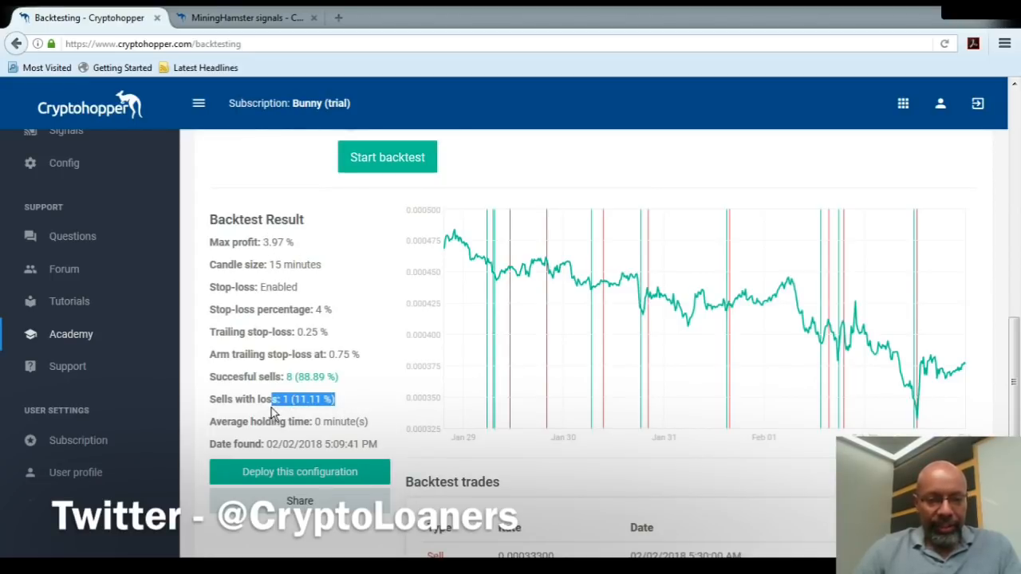
Check the stop-loss settings and highlight the result of the most recent sell in the backtest trades.
{"action": "left_click", "coordinate": [1019, 314]}
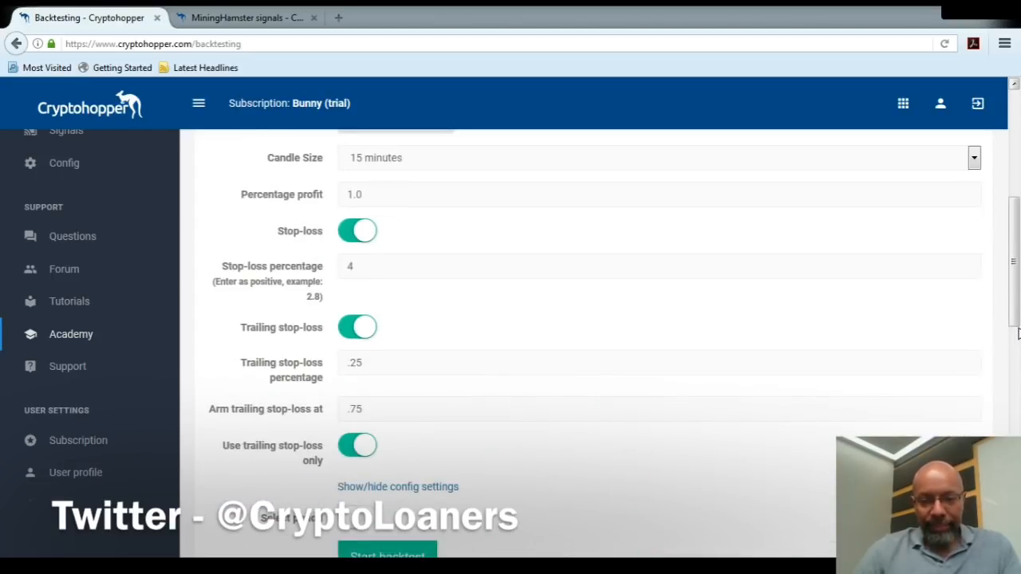
{"action": "left_click_drag", "start_coordinate": [1020, 304], "coordinate": [1020, 456]}
{"action": "scroll", "coordinate": [691, 319], "scroll_direction": "down", "scroll_amount": 1}
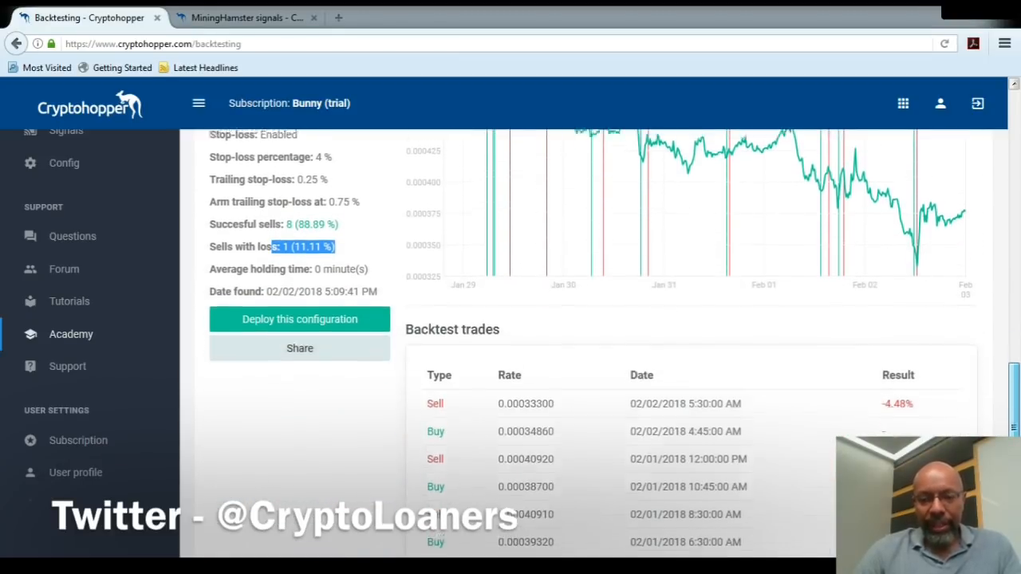
{"action": "left_click_drag", "start_coordinate": [915, 398], "coordinate": [870, 404]}
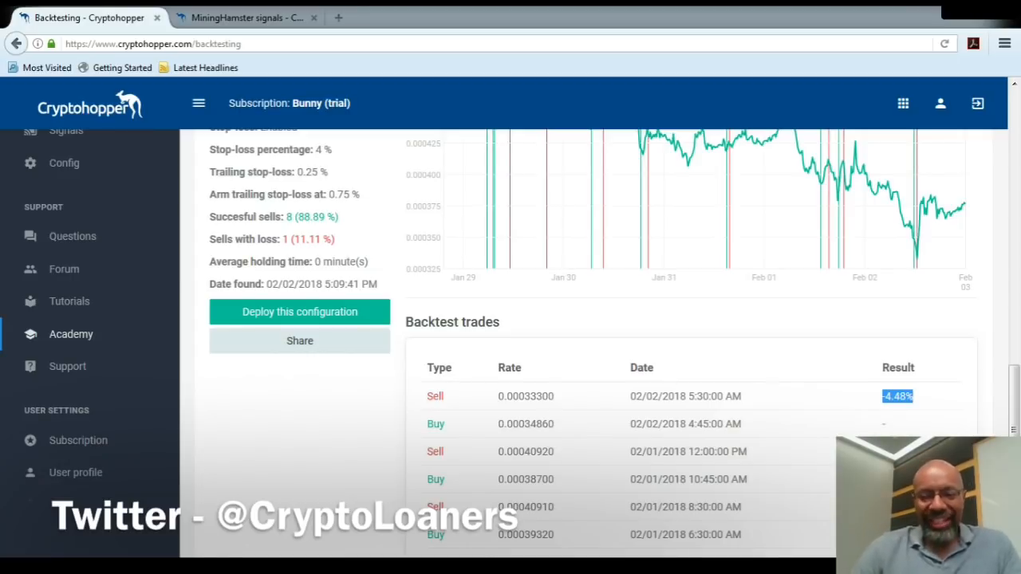
Disable the stop-loss in the config tester and rerun the AION backtest.
{"action": "scroll", "coordinate": [1018, 409], "scroll_direction": "up", "scroll_amount": 2}
{"action": "left_click_drag", "start_coordinate": [1018, 409], "coordinate": [1015, 295]}
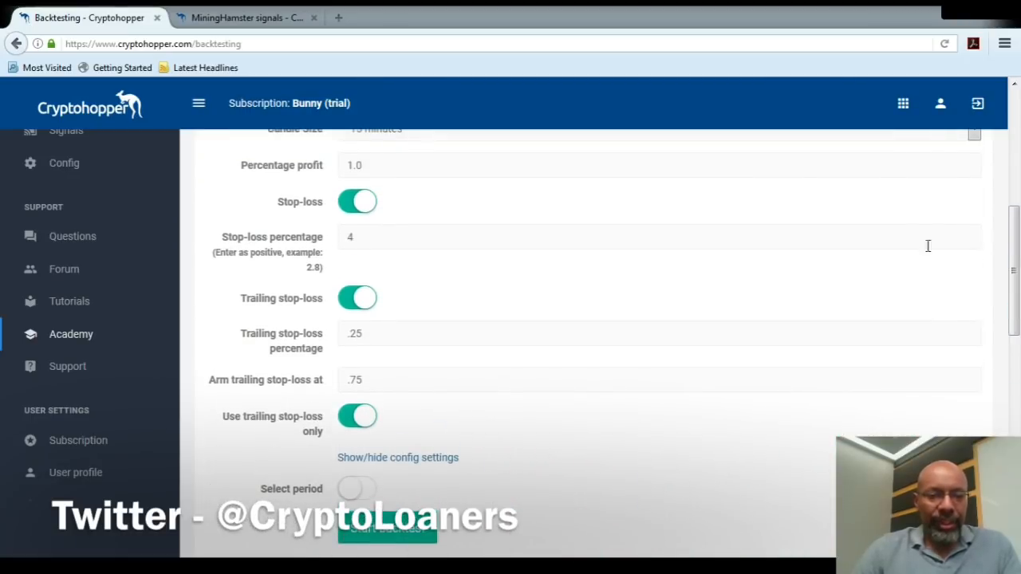
{"action": "left_click", "coordinate": [363, 206]}
{"action": "scroll", "coordinate": [1007, 359], "scroll_direction": "down", "scroll_amount": 3}
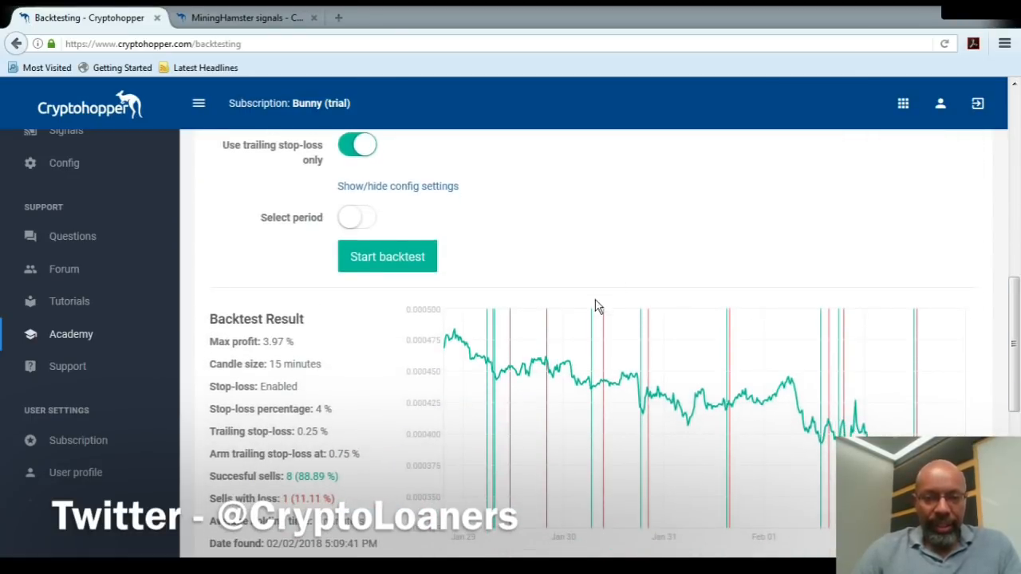
{"action": "left_click", "coordinate": [399, 264]}
Examine the result of the AION backtest without stop-loss, and return to the start of the page and navigation list.
{"action": "scroll", "coordinate": [1018, 383], "scroll_direction": "down", "scroll_amount": 5}
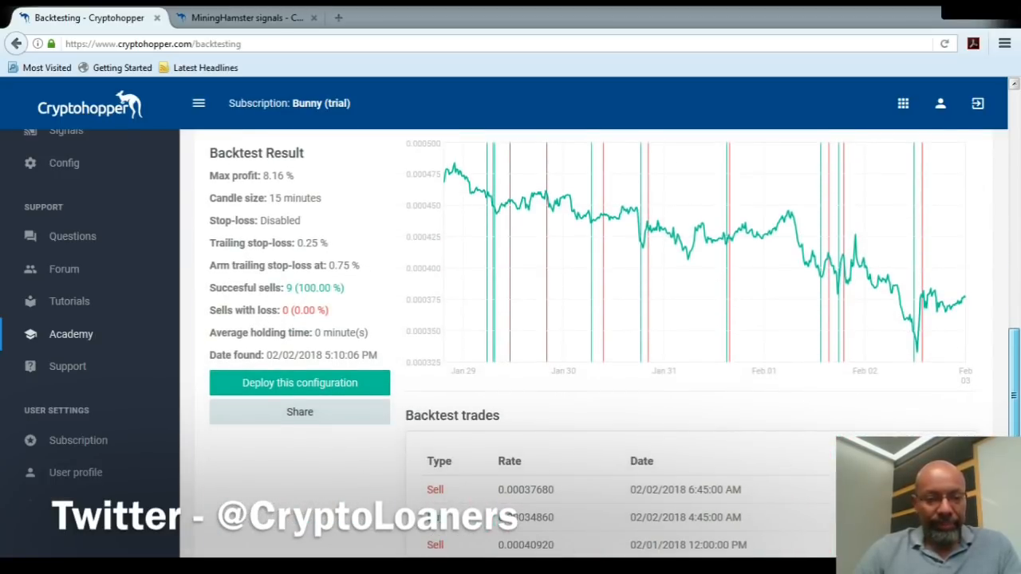
{"action": "scroll", "coordinate": [1018, 425], "scroll_direction": "up", "scroll_amount": 1}
{"action": "scroll", "coordinate": [1018, 425], "scroll_direction": "up", "scroll_amount": 8}
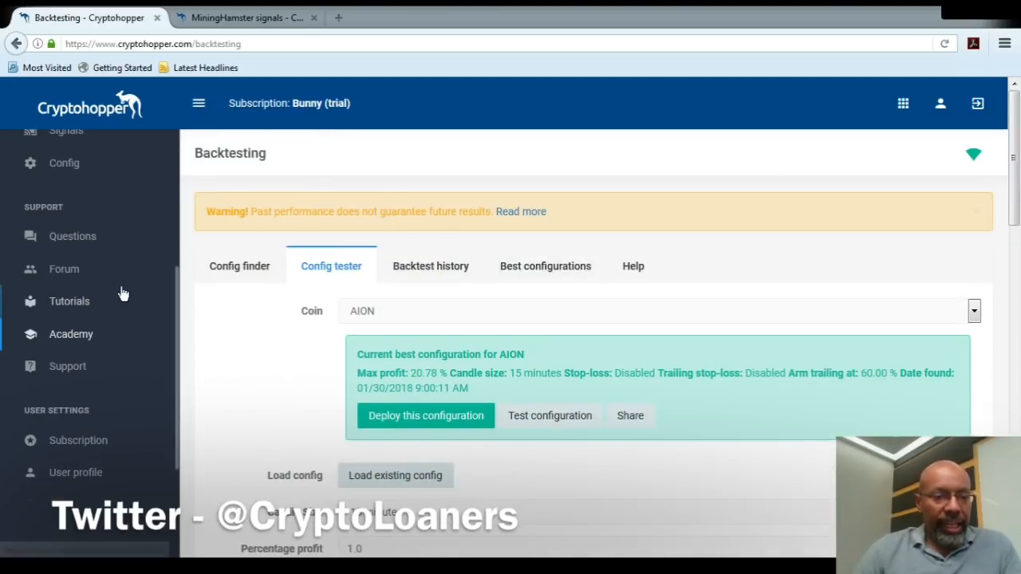
{"action": "left_click_drag", "start_coordinate": [178, 308], "coordinate": [181, 162]}
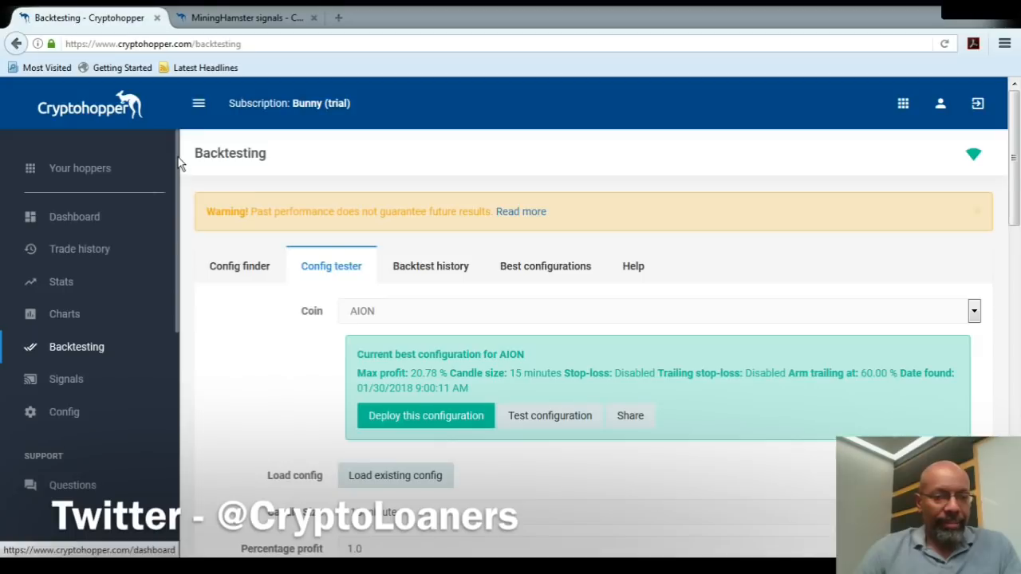